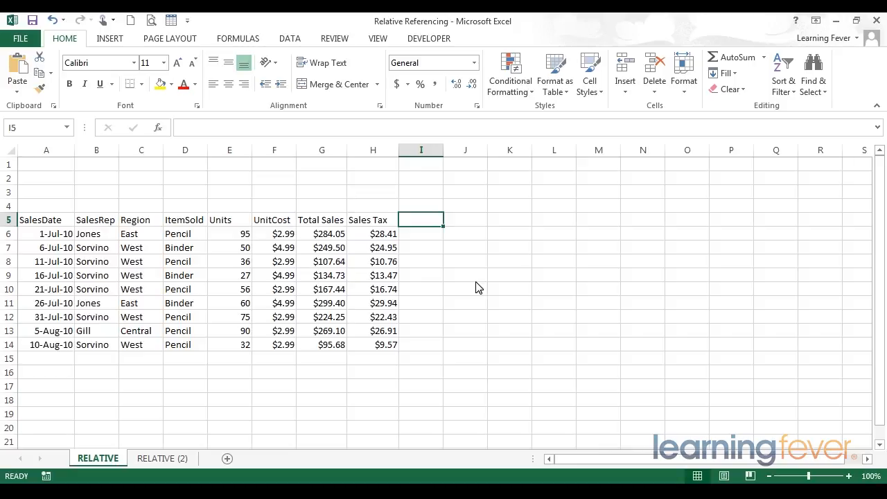
Add the column header "Net Total" in cell I5, beside the Sales Tax header.
key(Left)
key(Left)
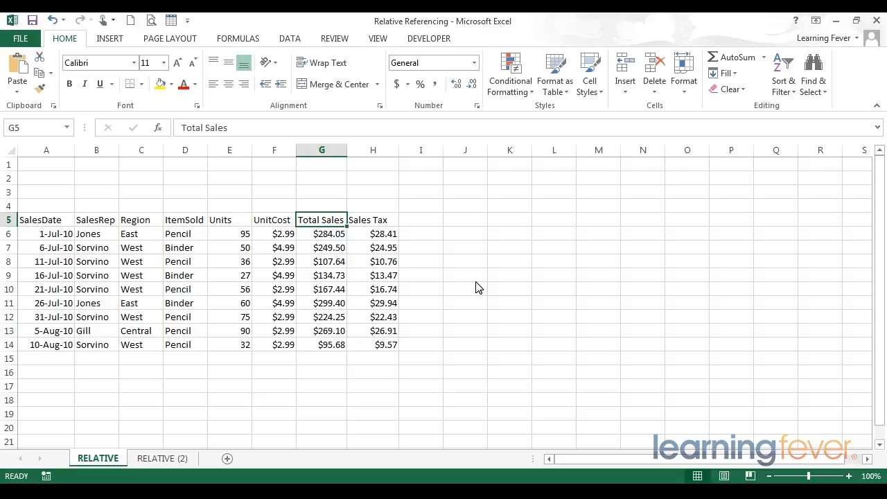
key(Right)
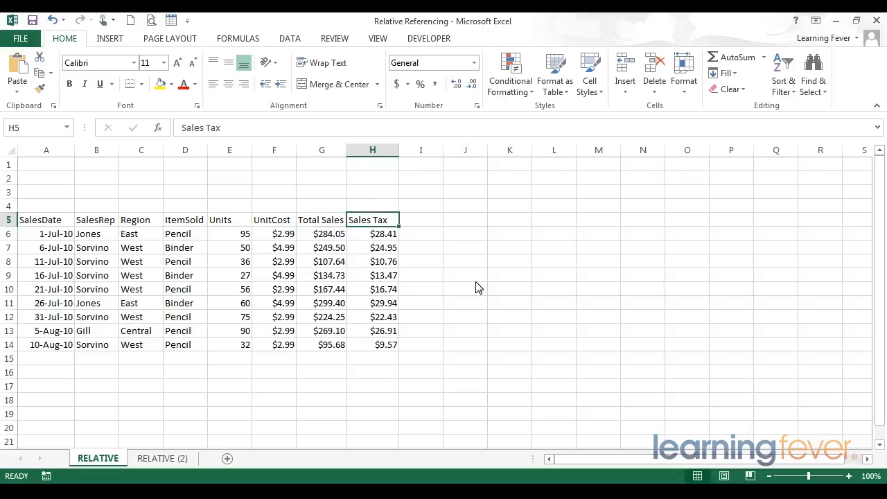
key(Right)
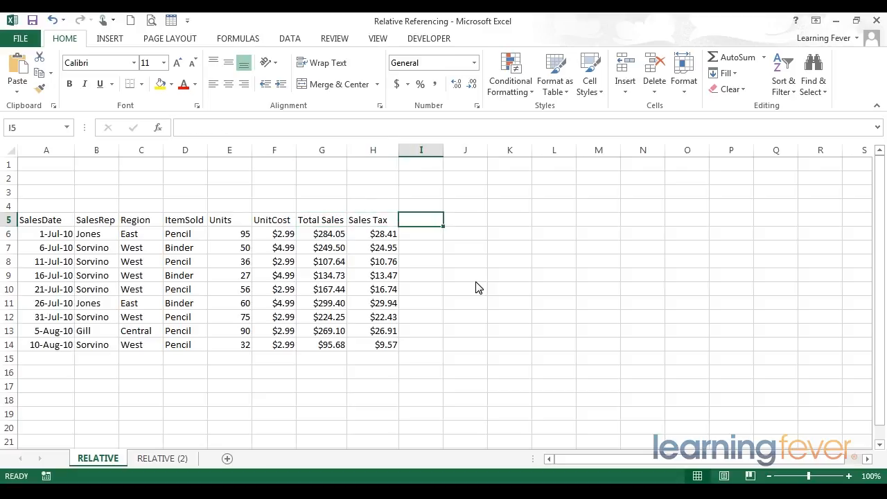
text(Net Total)
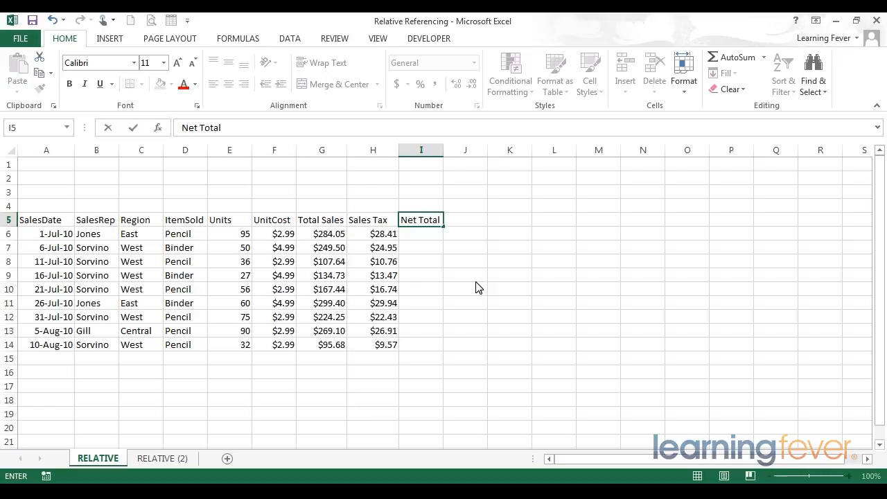
key(Return)
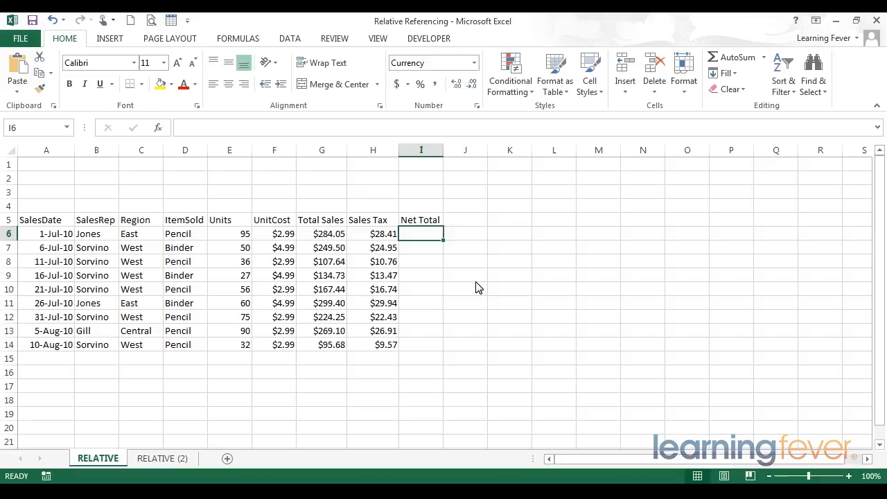
Calculate the first row's Net Total in I6 with a SUM of Total Sales and Sales Tax, G6:H6.
text(=)
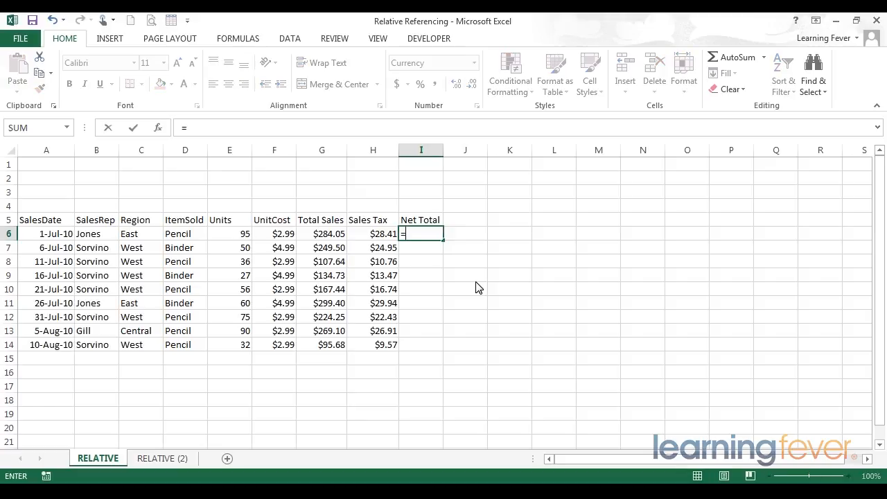
text(sum()
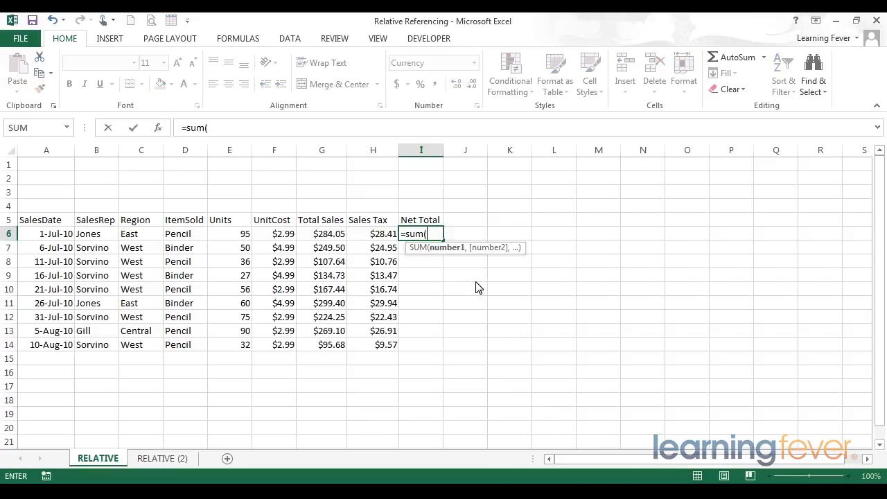
key(Left)
key(Left)
key(Left)
key(Right)
key(shift+Right)
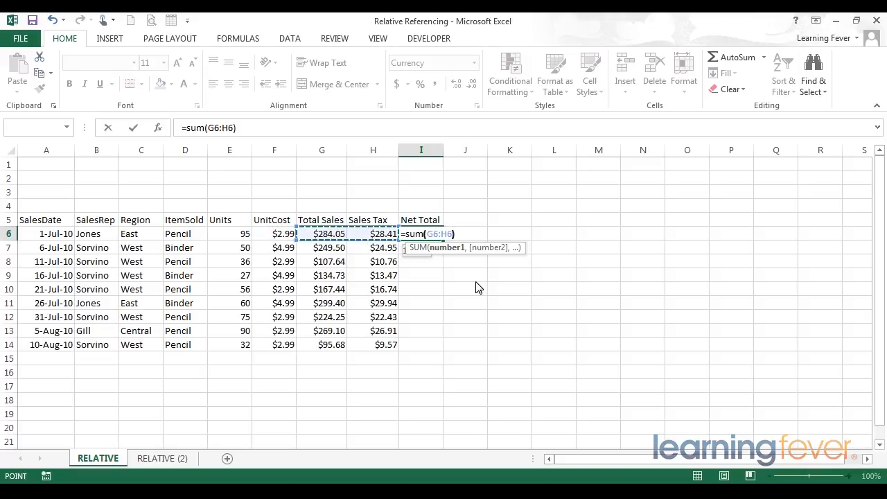
key(Return)
key(Up)
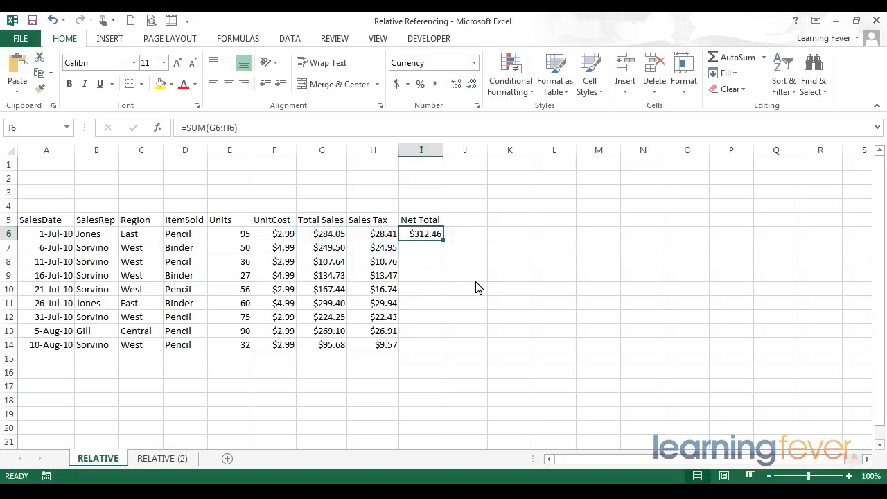
Fill the Net Total formula from I6 down through I14.
key(Left)
key(shift+Left)
key(shift+Right)
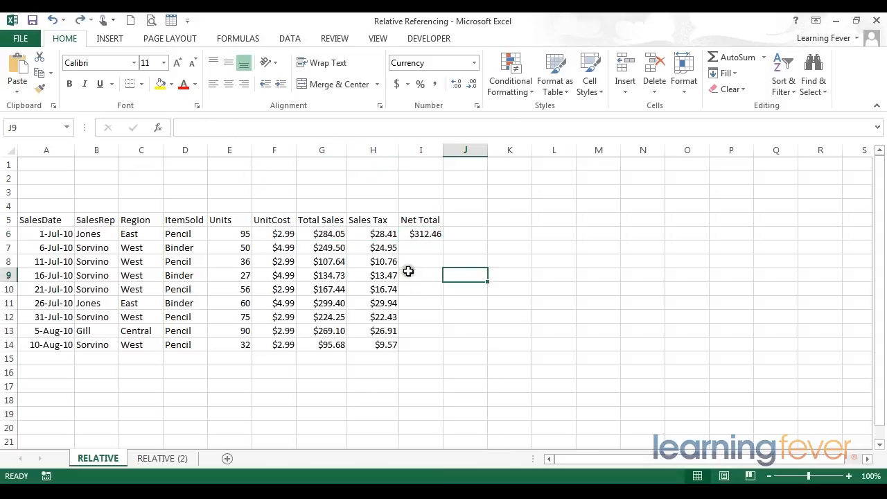
click(422, 235)
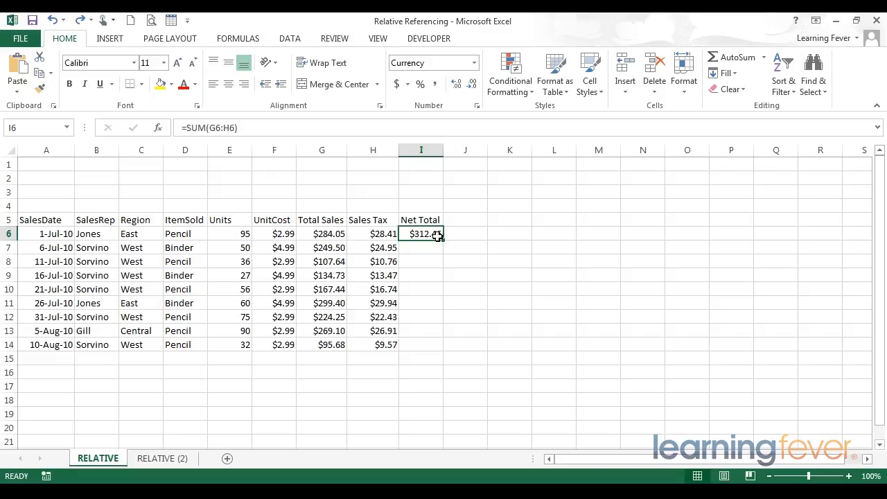
drag(444, 239, 445, 240)
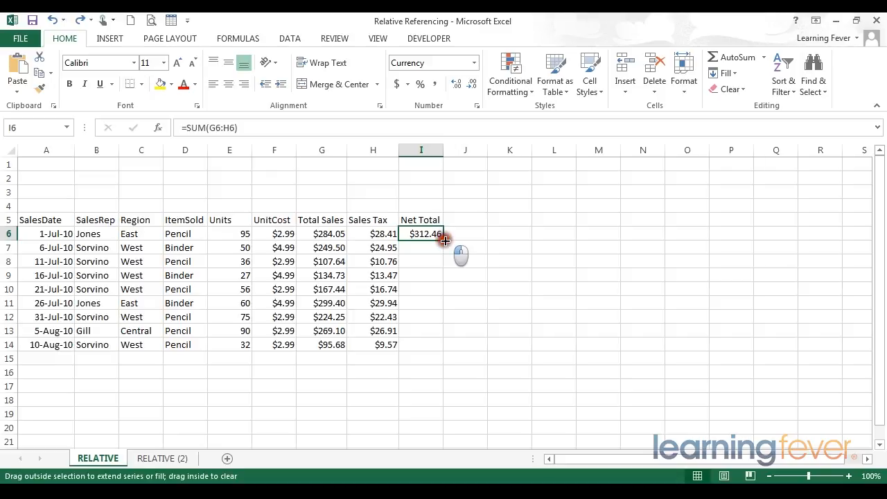
drag(444, 239, 447, 352)
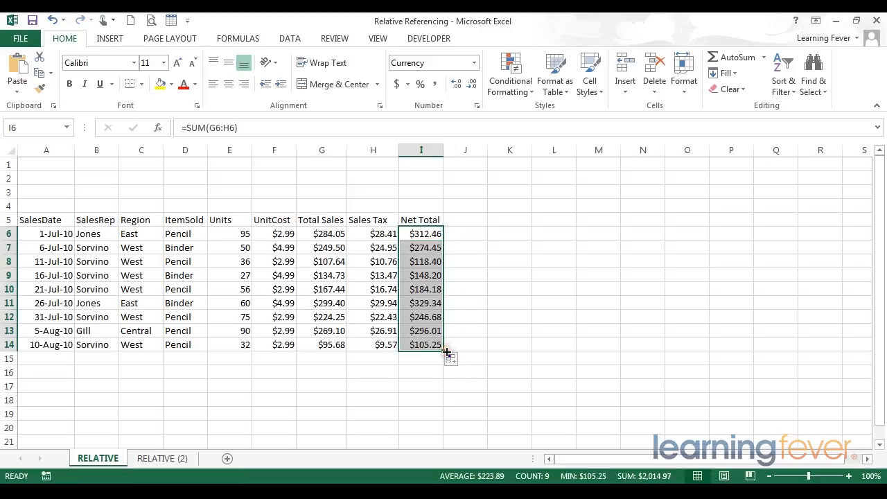
Compare the cell references in the Net Total formulas of the first and last data rows, I6 and I14.
click(430, 234)
click(267, 131)
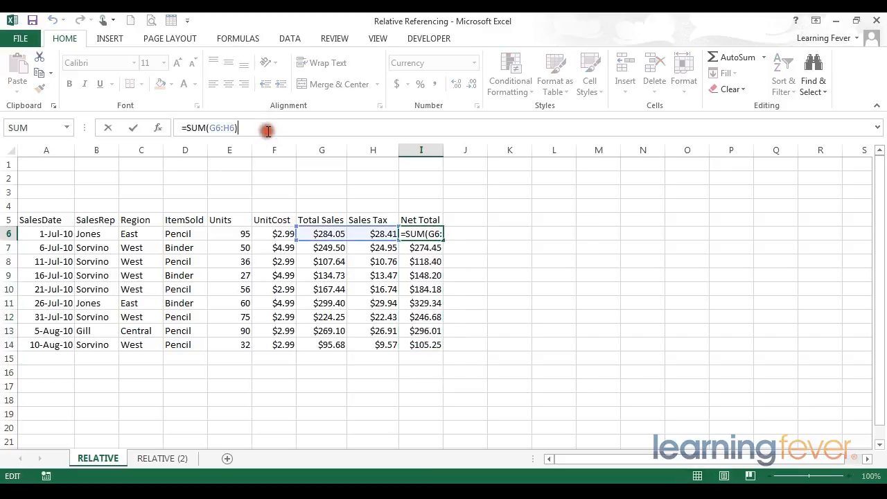
key(Return)
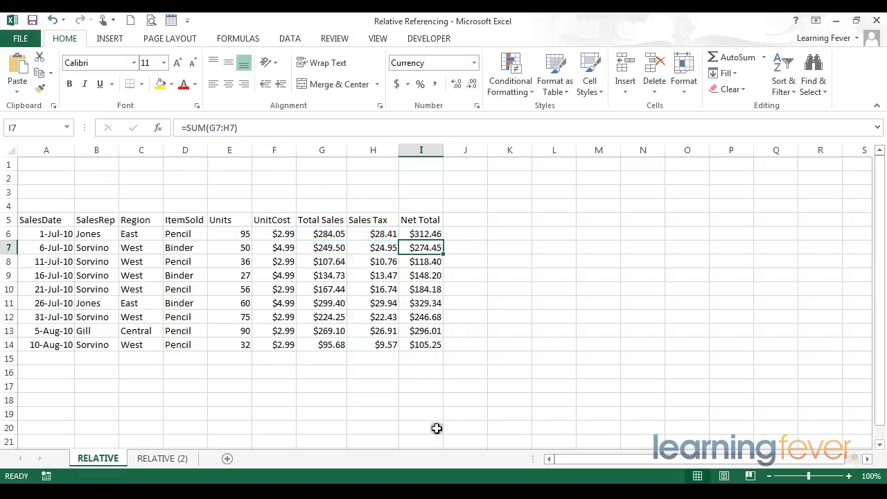
click(421, 344)
click(254, 125)
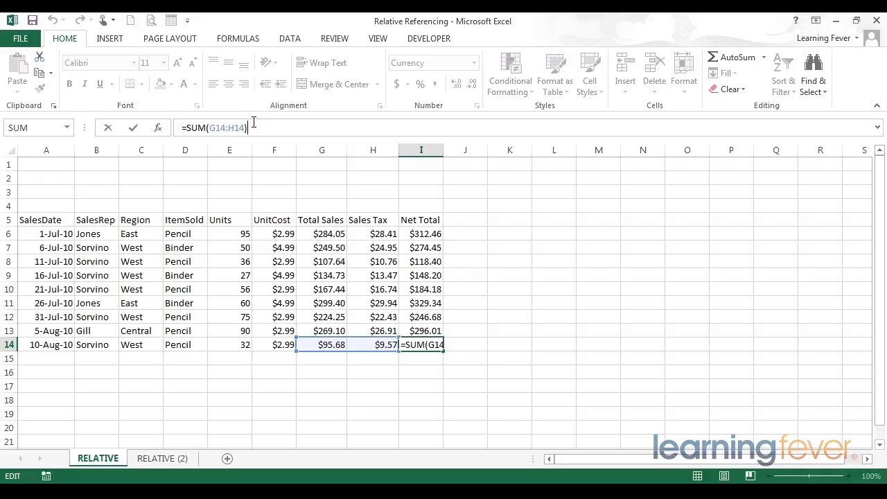
key(Return)
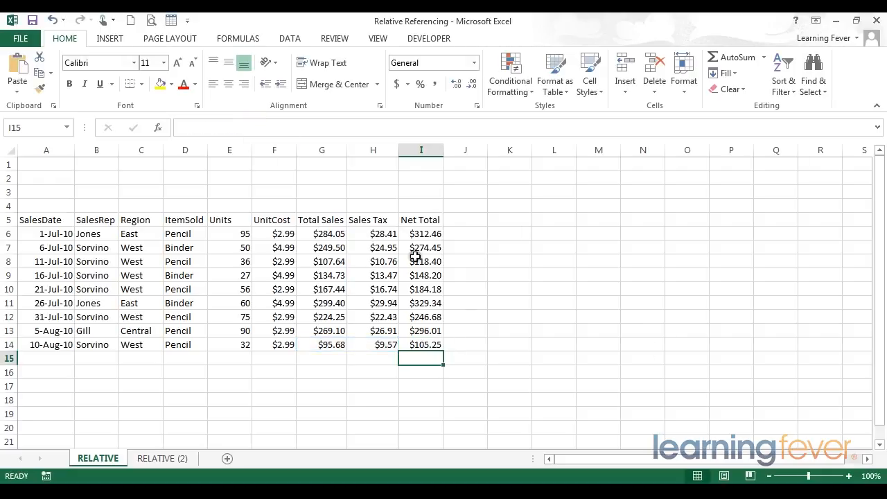
click(416, 234)
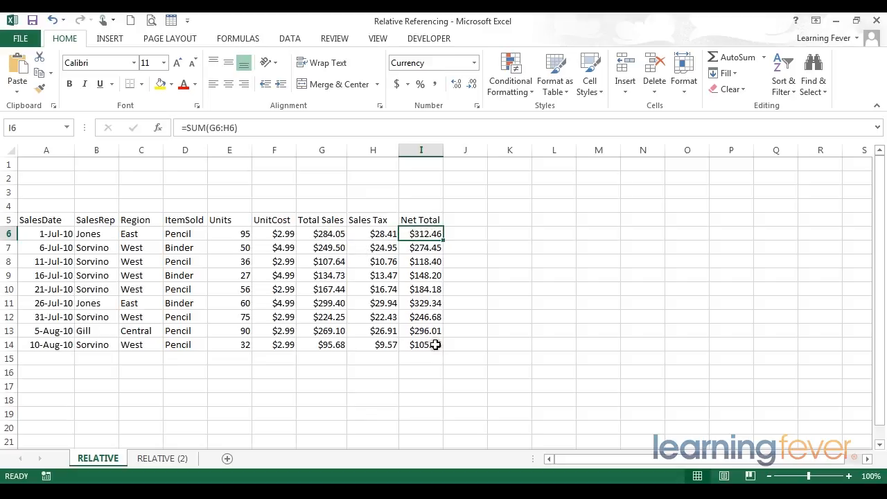
Total the Total Sales column in G16 with =SUM(G6:G14) and check it against the sum of the selected range.
click(322, 358)
click(335, 375)
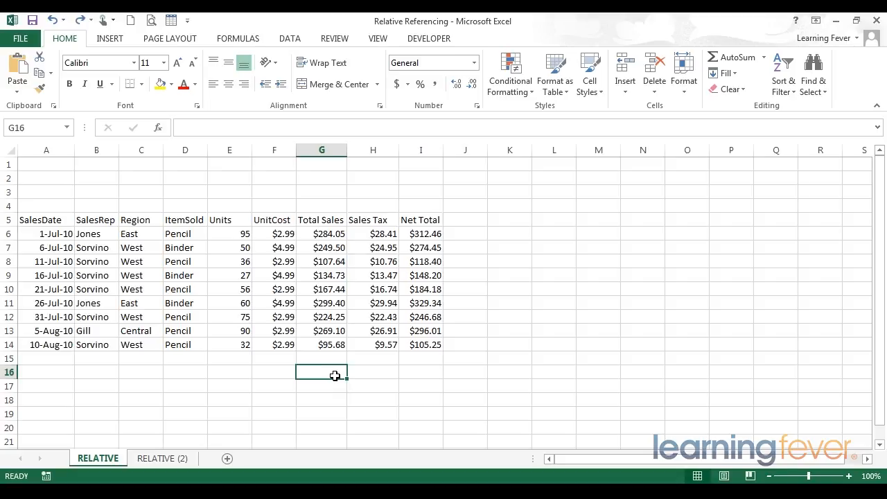
text(=sum()
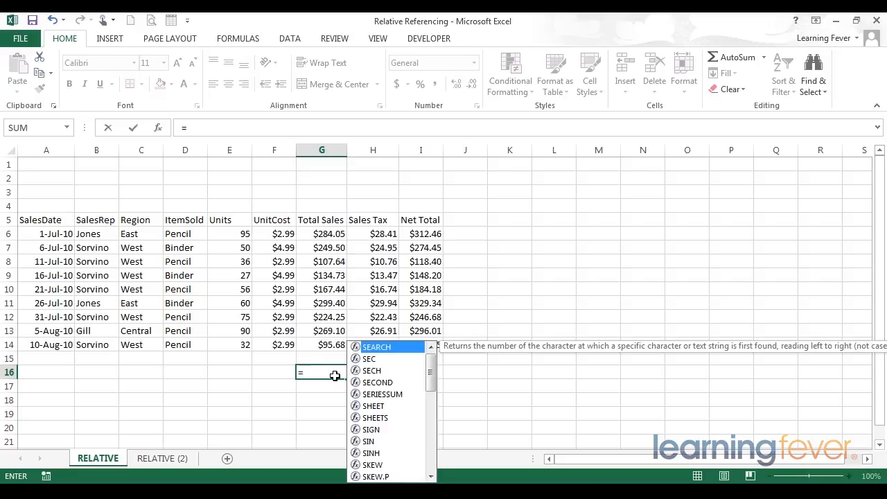
key(Up)
key(Up)
key(shift+Up)
key(shift+Up)
key(shift+Up)
key(shift+Up)
key(shift+Up)
key(shift+Up)
key(shift+Up)
key(shift+Up)
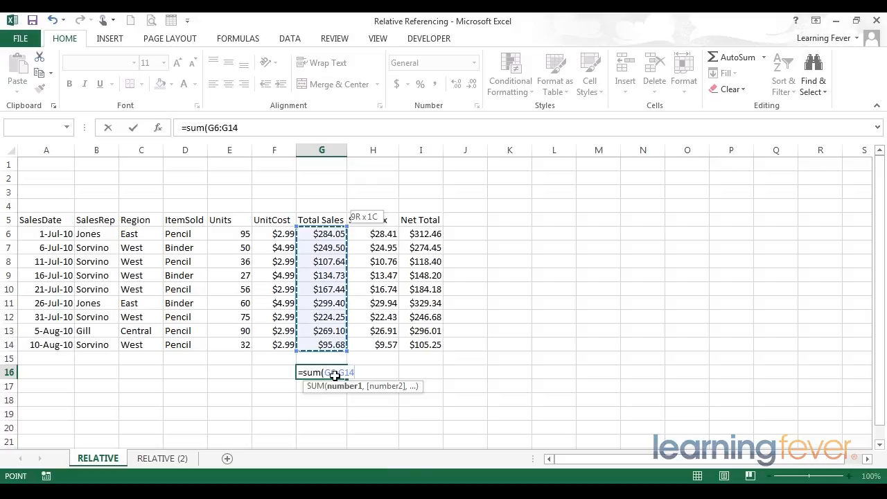
text())
key(ctrl+Return)
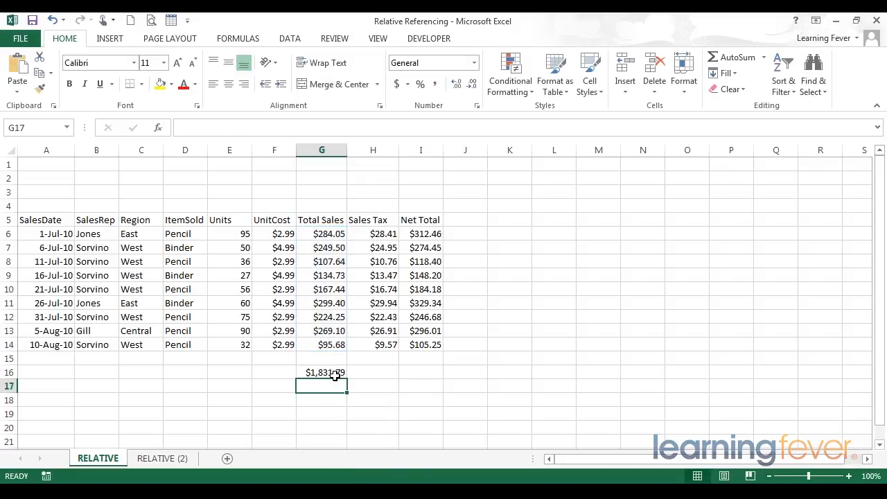
drag(323, 236, 323, 345)
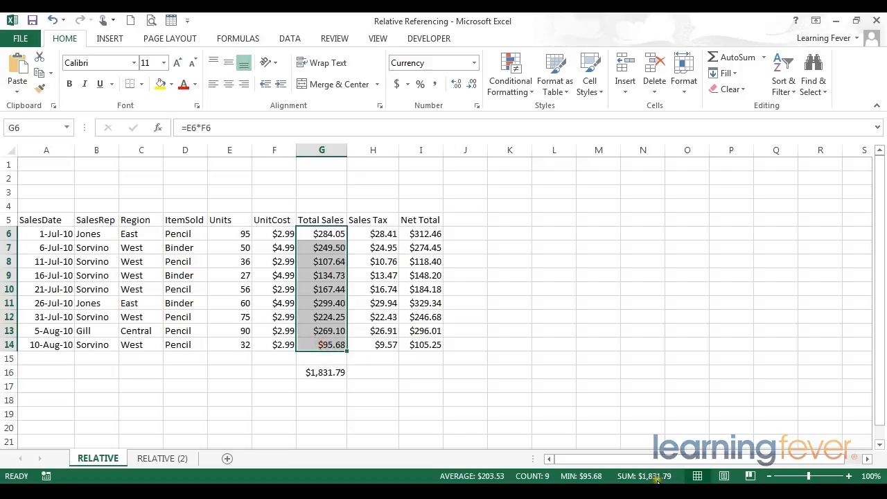
Copy the column total formula from G16 across to H16 and I16.
click(321, 425)
click(326, 373)
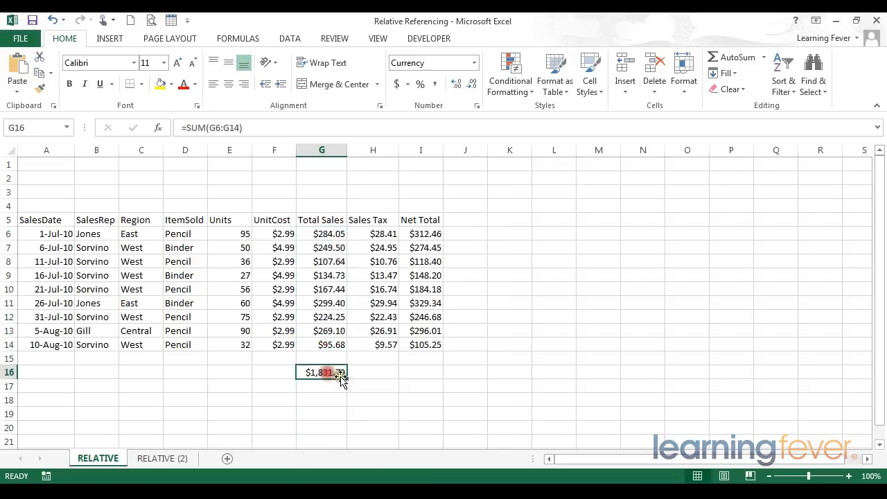
drag(347, 378, 433, 380)
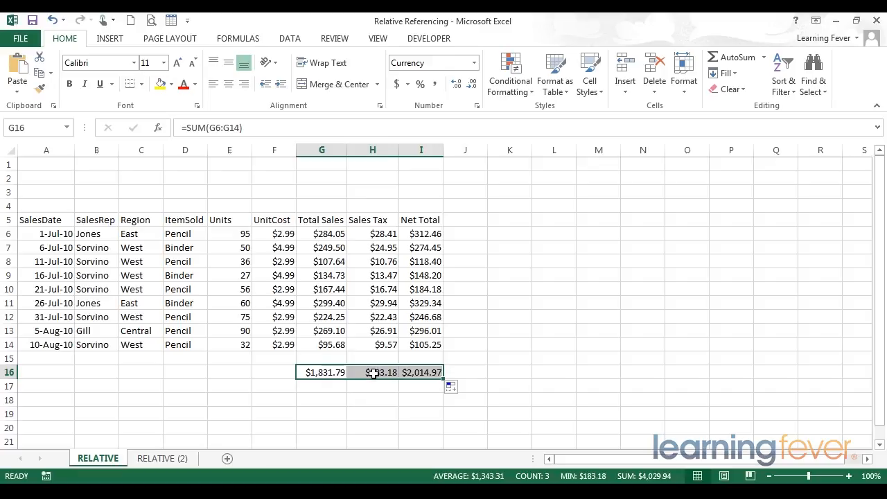
Examine the ranges referenced by the column total formulas in I16, H16 and G16.
click(420, 373)
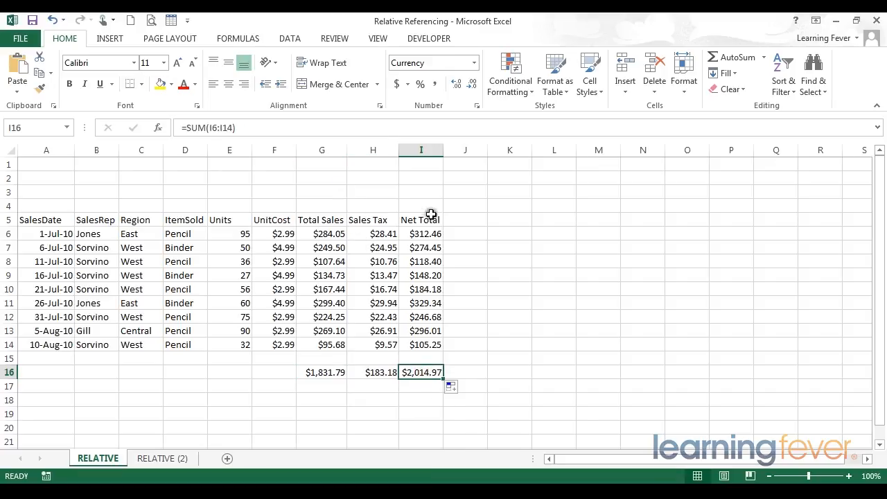
click(422, 373)
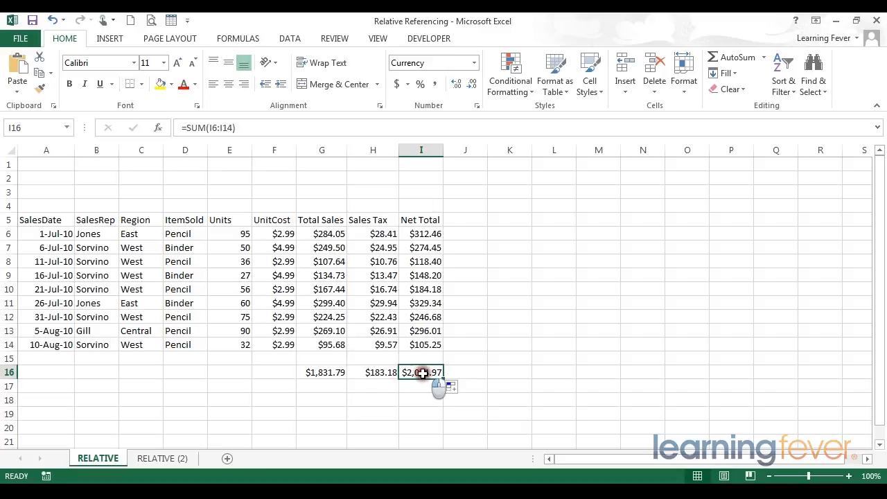
click(321, 135)
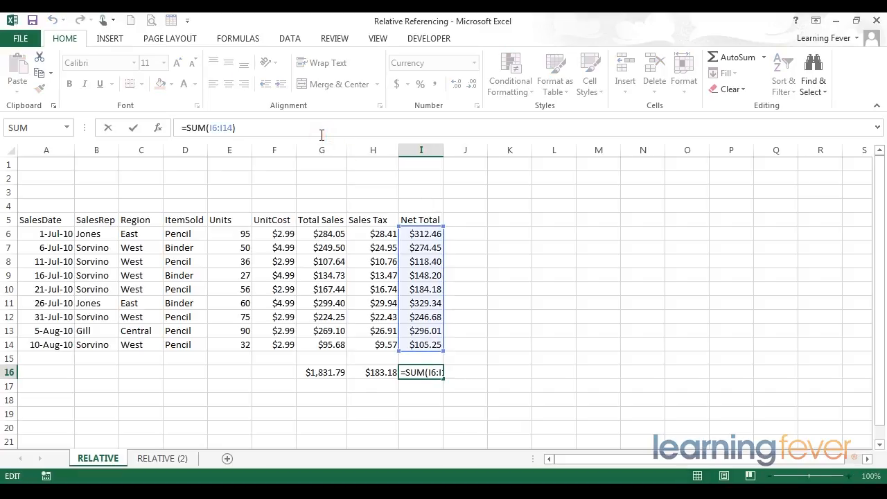
key(Return)
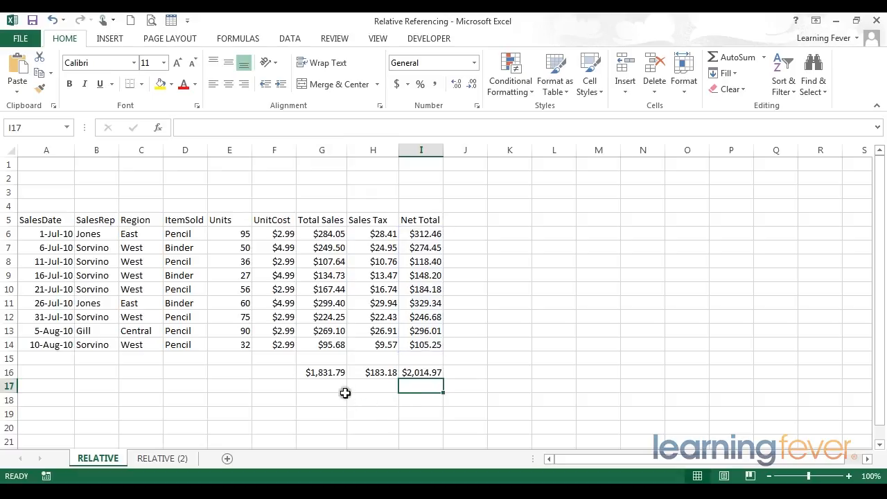
click(370, 375)
click(294, 128)
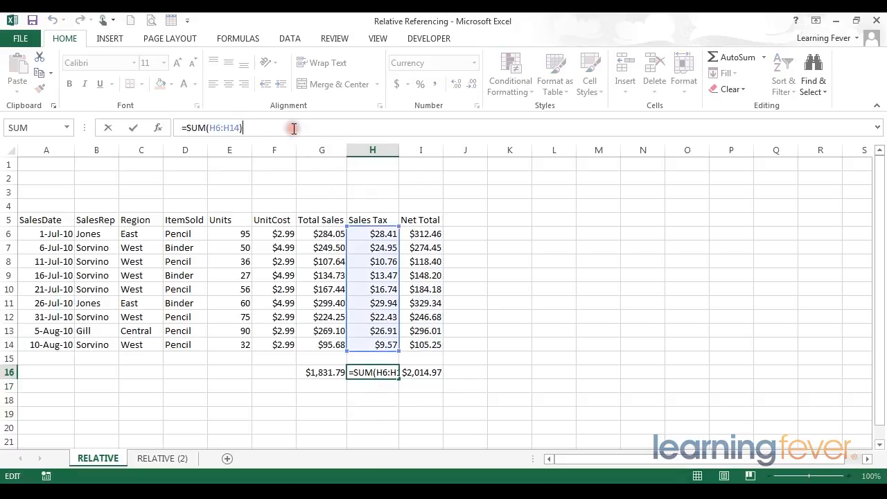
key(Return)
click(308, 372)
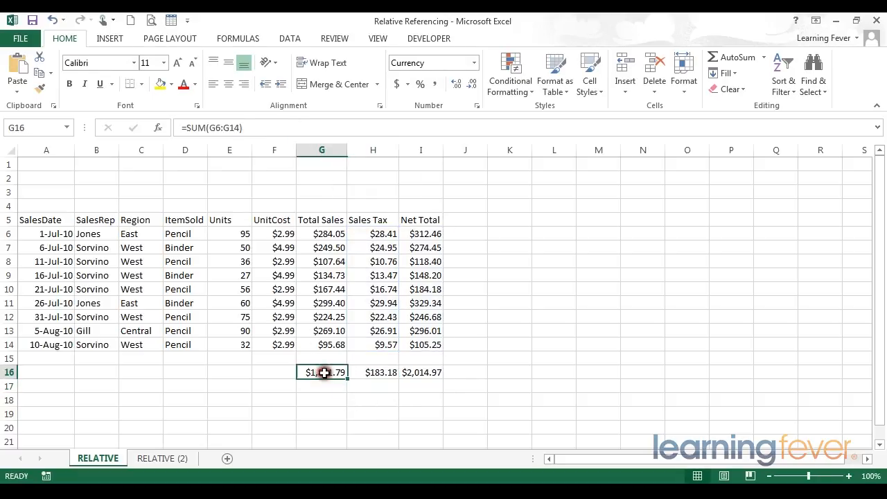
click(251, 127)
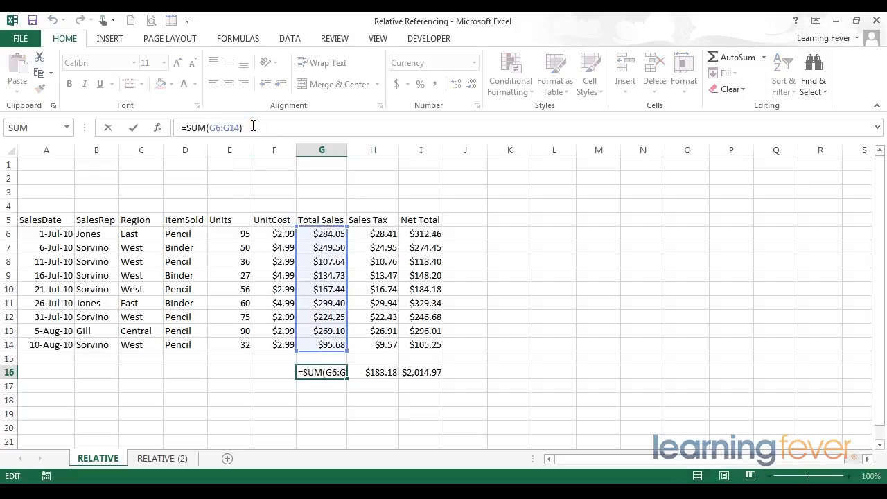
key(Return)
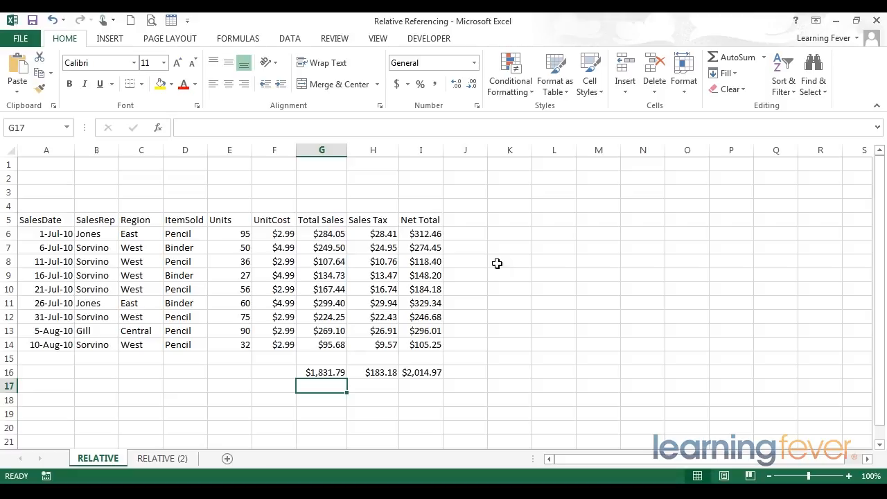
Change the Sales Tax formula in H6 to =G6*10%.
click(372, 234)
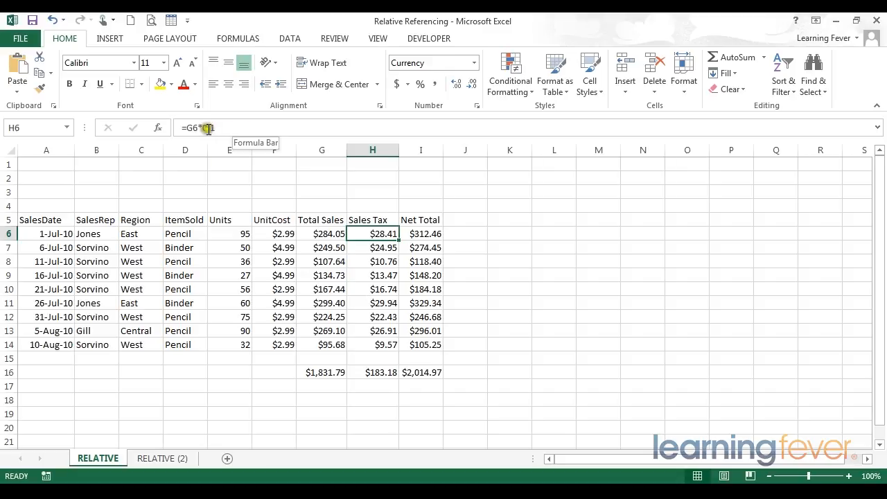
drag(200, 129, 218, 129)
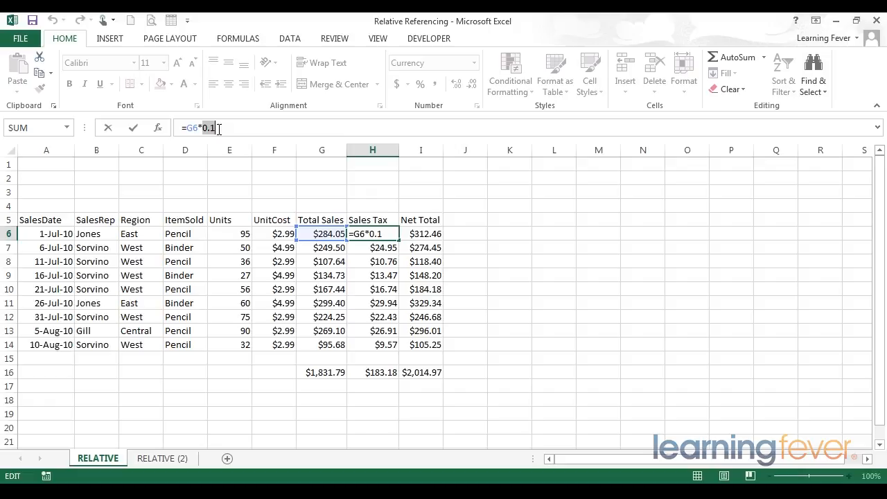
text(10%)
key(Return)
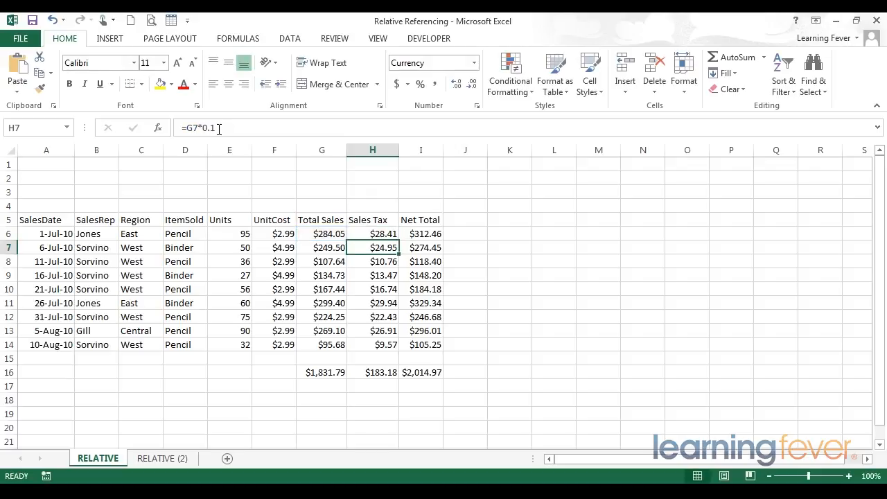
Replace the fixed percentage in the H6 Sales Tax formula with a reference to A1, giving =G6*A1.
key(Up)
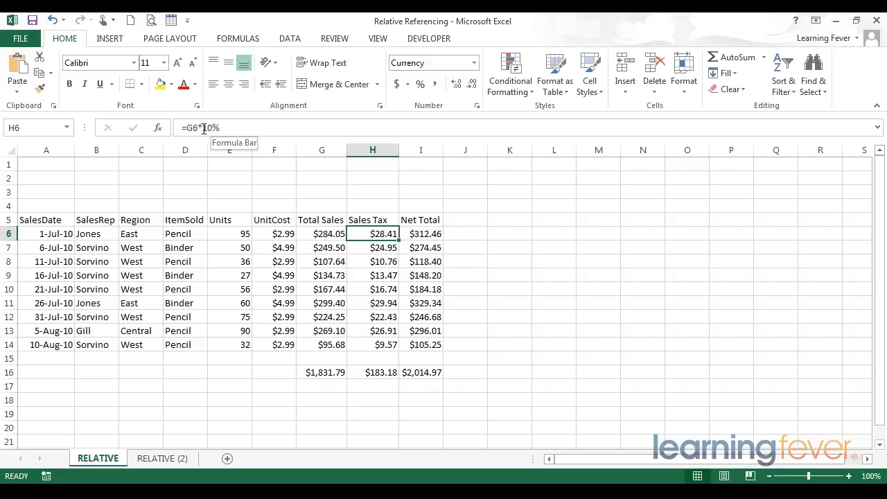
click(203, 127)
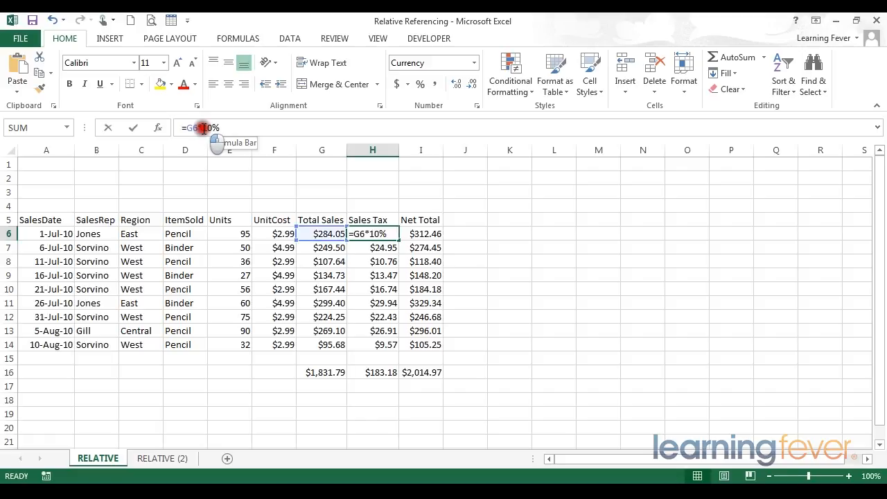
drag(203, 127, 233, 127)
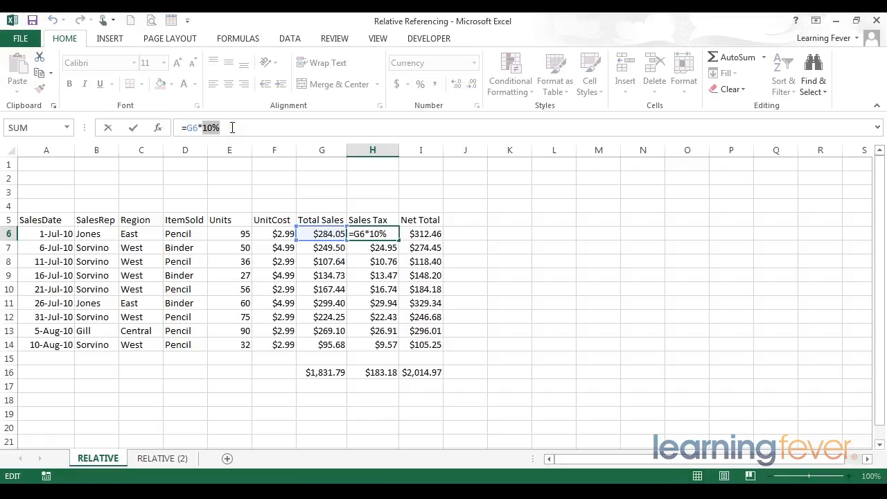
key(BackSpace)
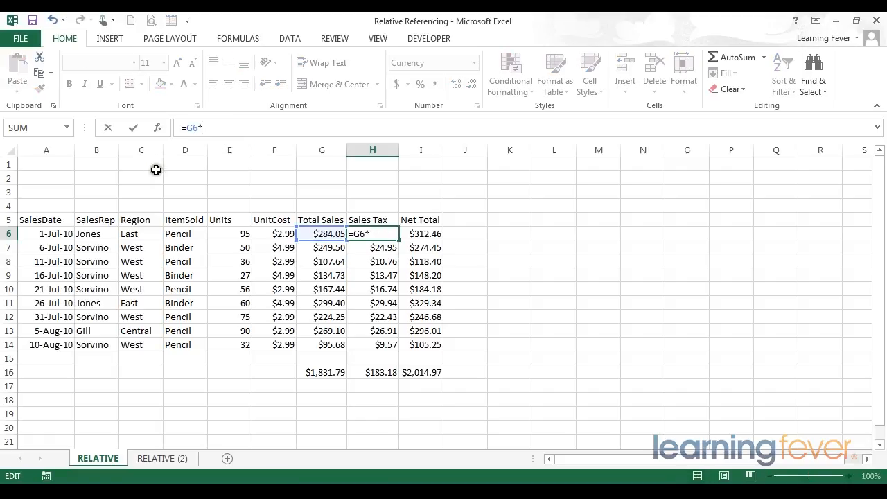
click(58, 163)
key(Return)
Enter the tax rate of 10% in cell A1.
click(59, 164)
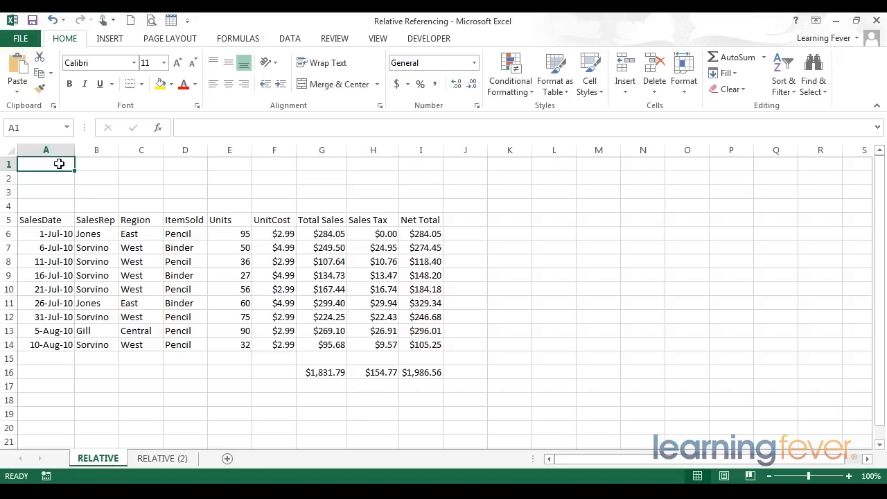
text(1)
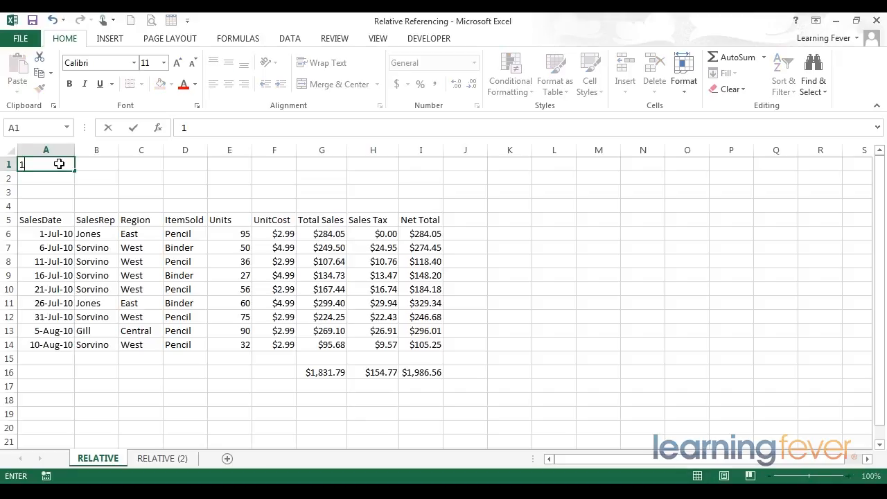
text(0%)
key(Return)
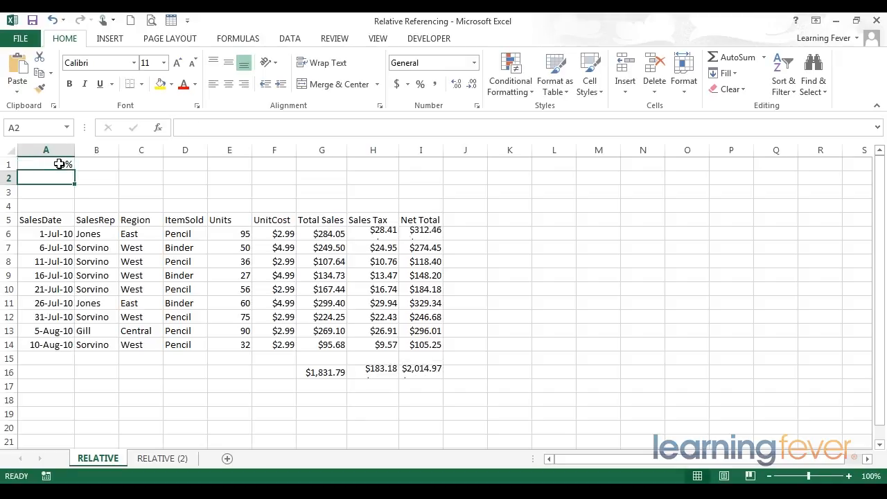
Check the references in the H6 Sales Tax formula and copy it with its relative A1 reference down to H14.
click(373, 235)
click(235, 129)
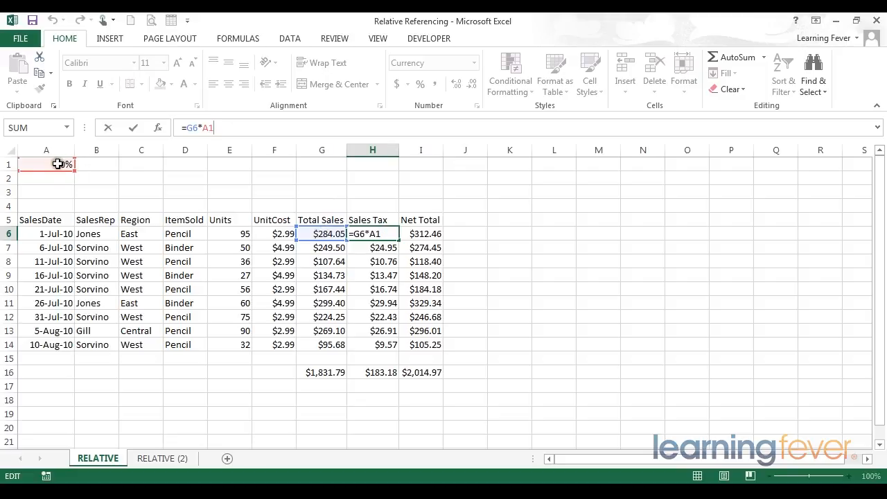
key(Return)
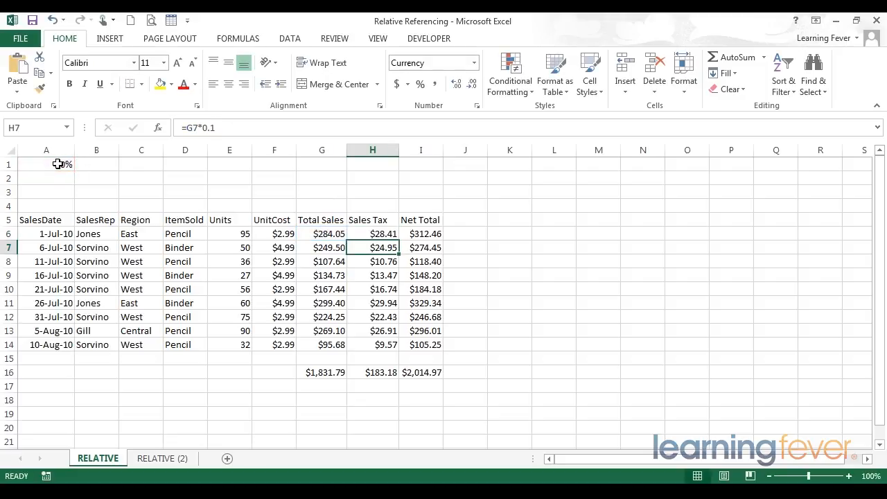
click(369, 238)
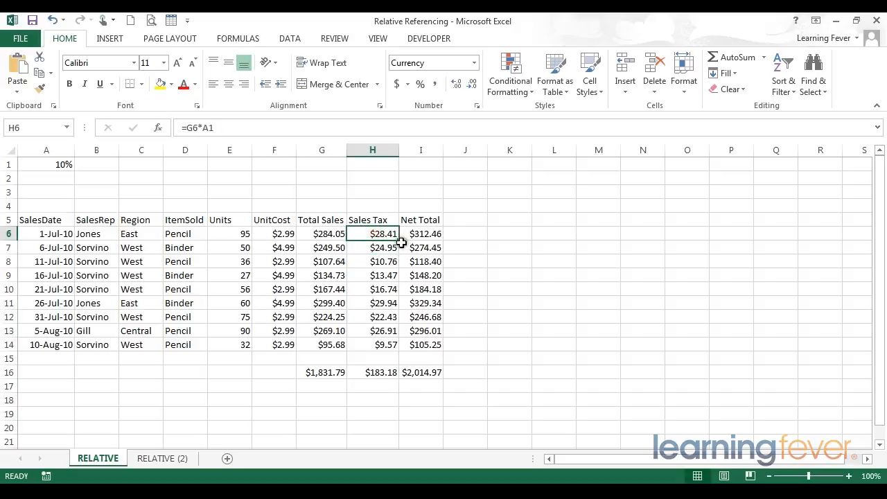
drag(399, 241, 393, 355)
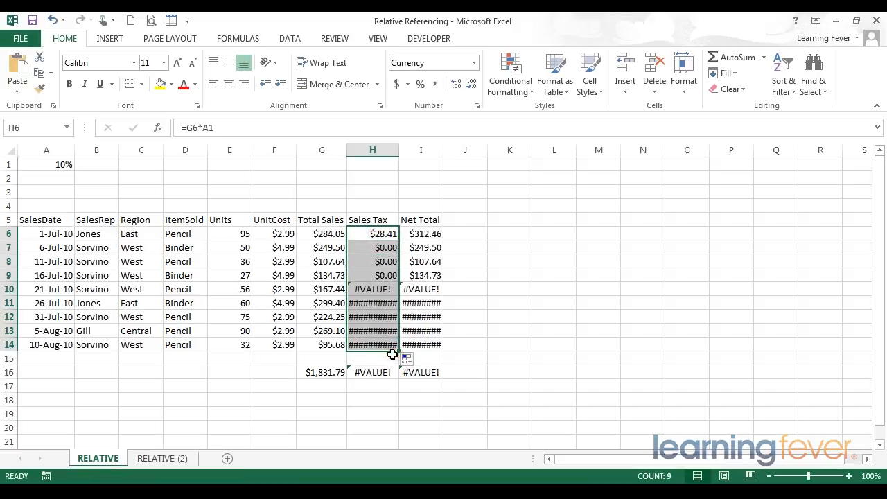
Examine which cells the copied Sales Tax formula in H7 references.
click(372, 252)
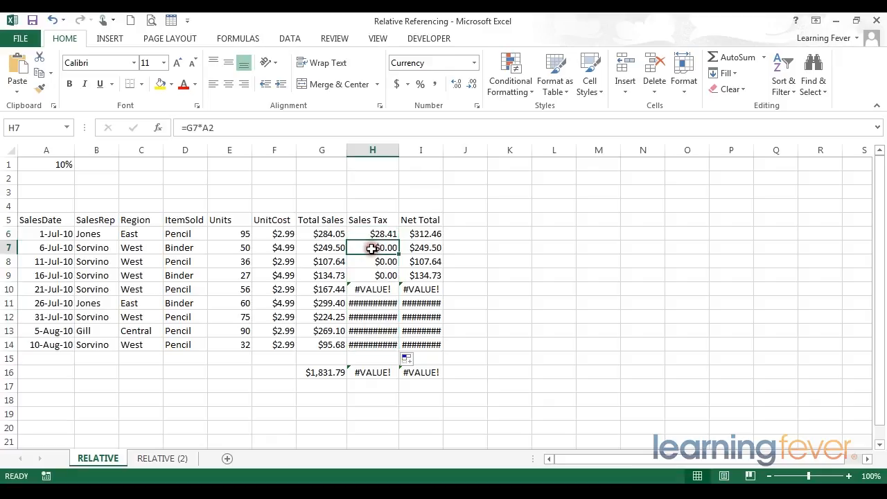
click(229, 131)
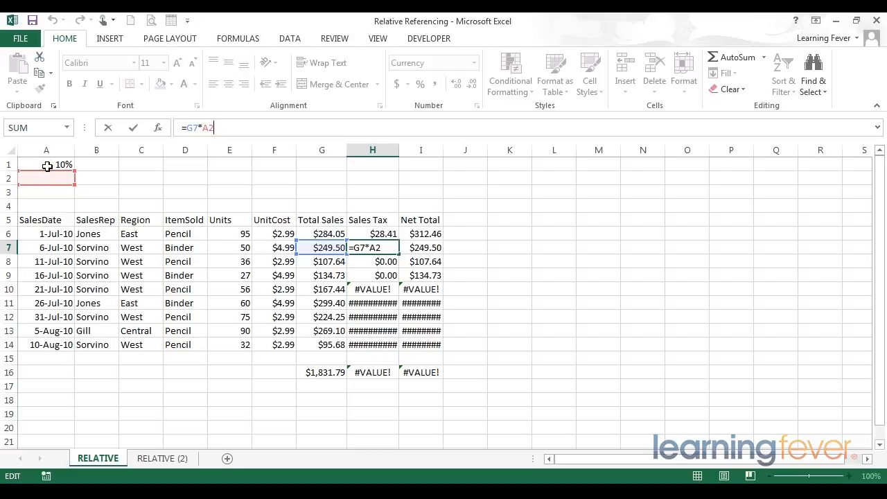
key(Return)
Make the A1 reference in H6 absolute, giving =G6*$A$1, and copy the formula down to H14.
key(Up)
key(Up)
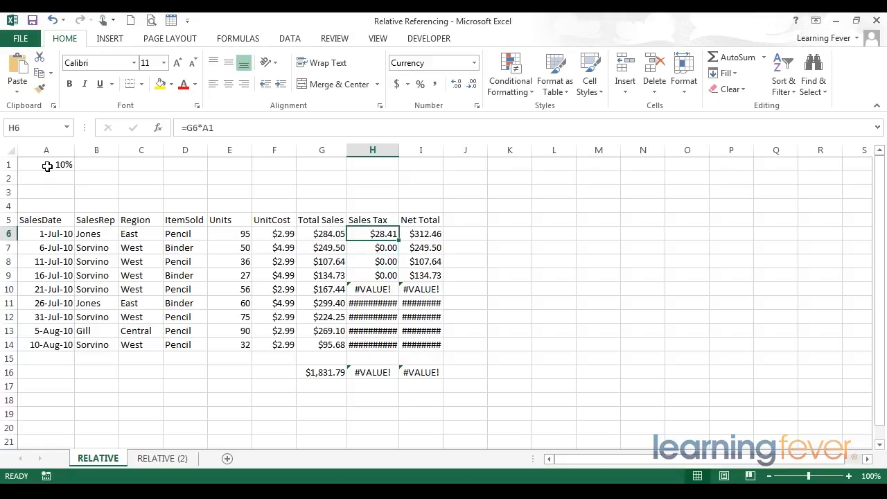
click(210, 128)
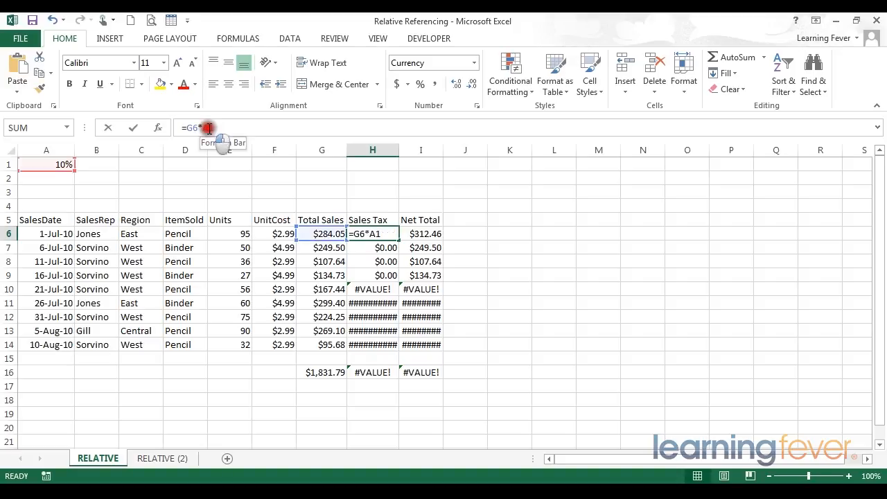
drag(204, 128, 219, 128)
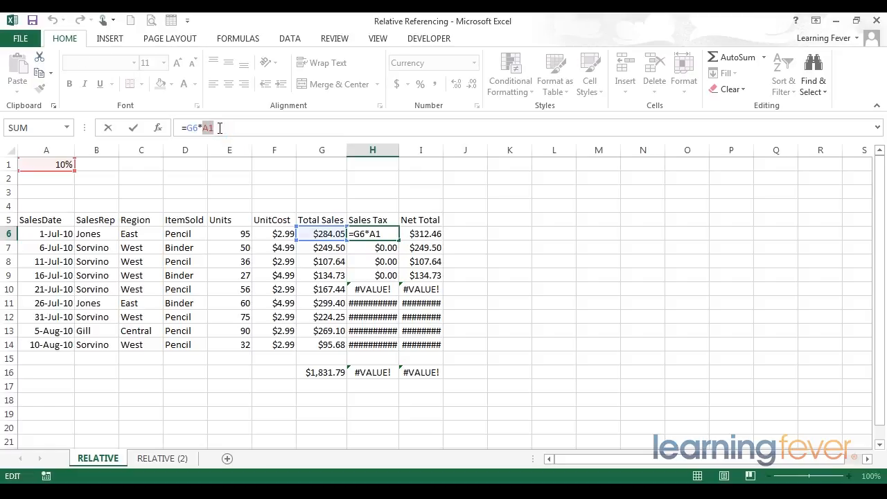
key(F4)
key(Return)
click(381, 235)
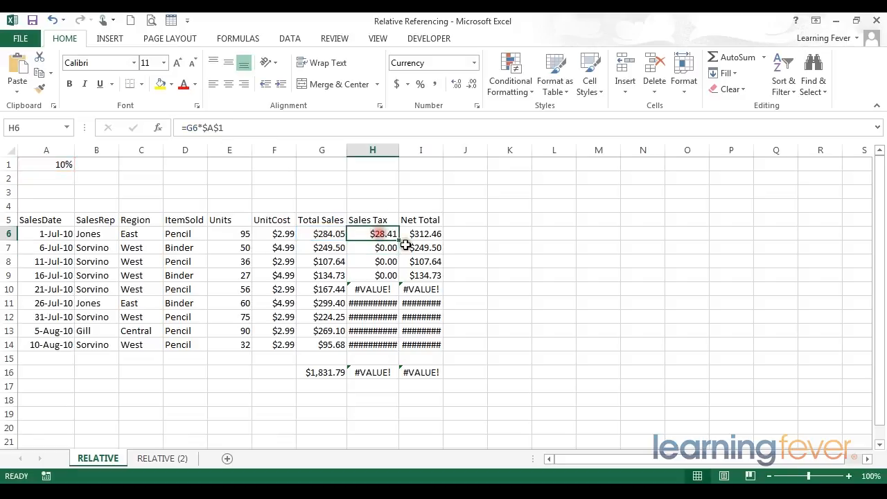
drag(400, 242, 400, 349)
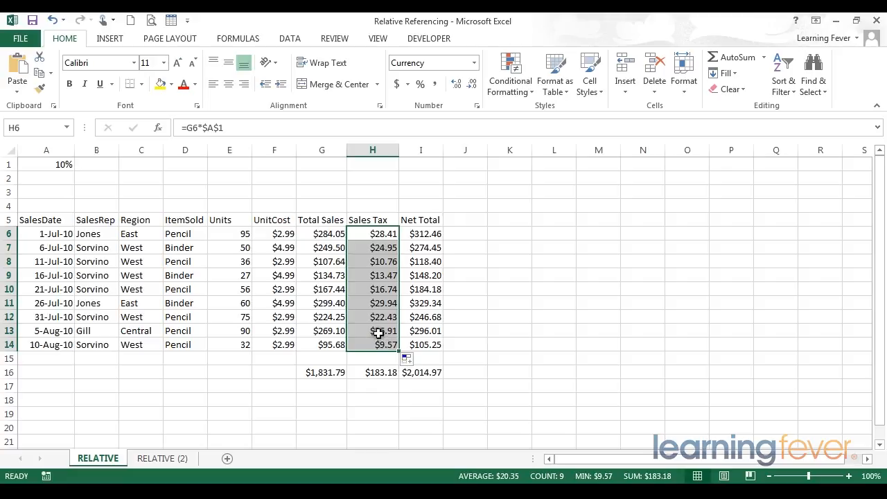
Examine the relative and absolute references in the Sales Tax formula in H13.
click(379, 333)
click(236, 128)
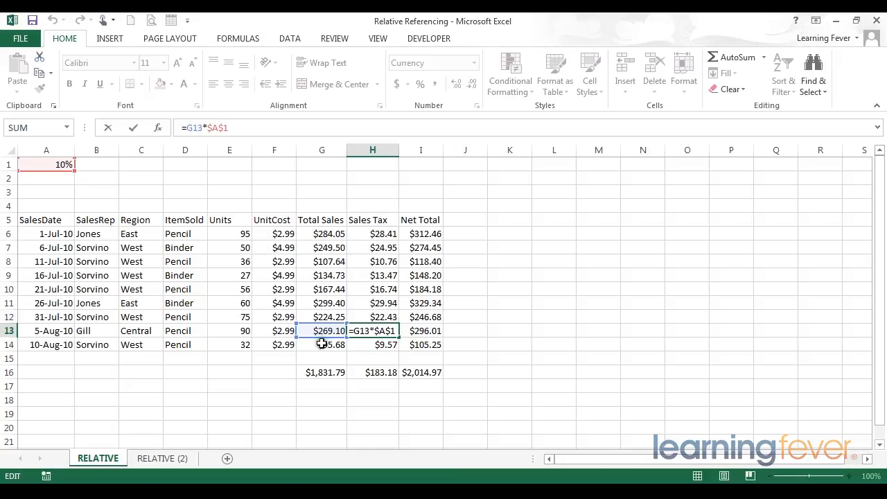
drag(208, 127, 244, 127)
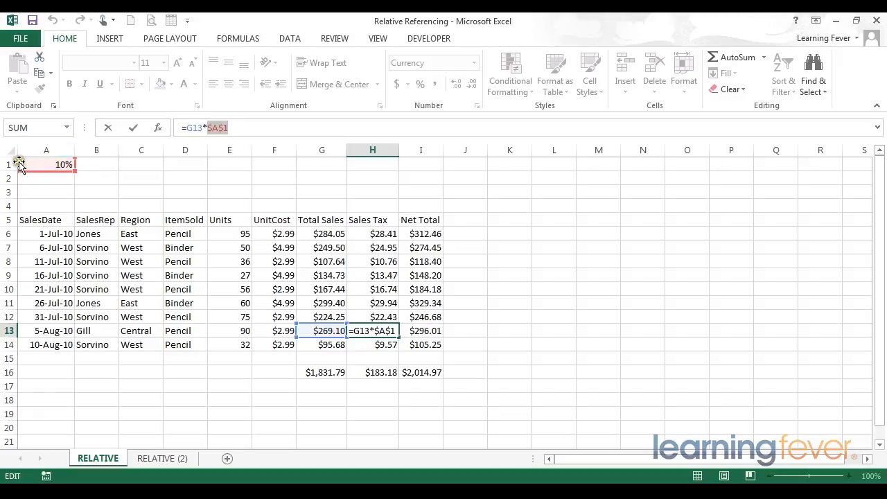
key(Return)
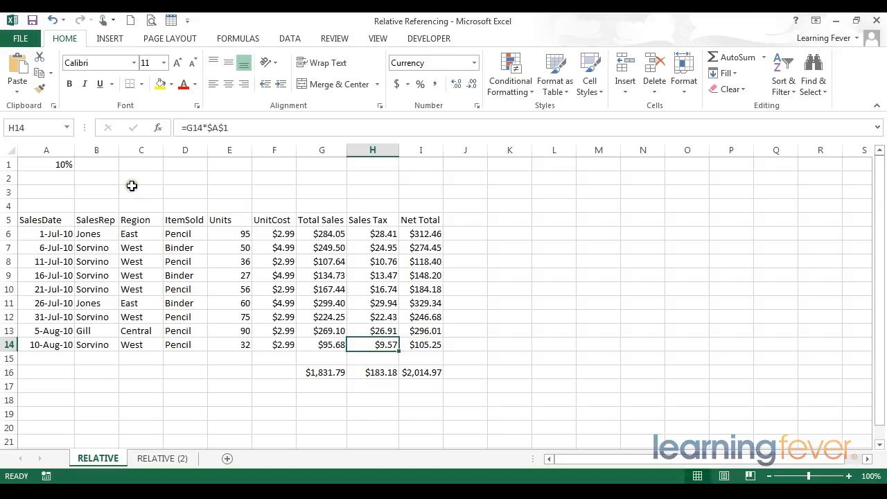
Examine the $A$1 reference in the last data row's Sales Tax formula, H14.
click(208, 128)
drag(230, 128, 210, 129)
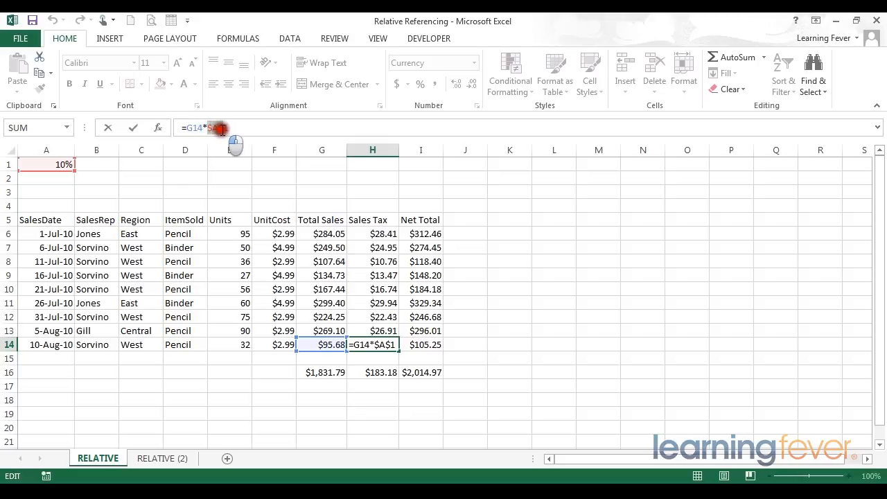
click(236, 127)
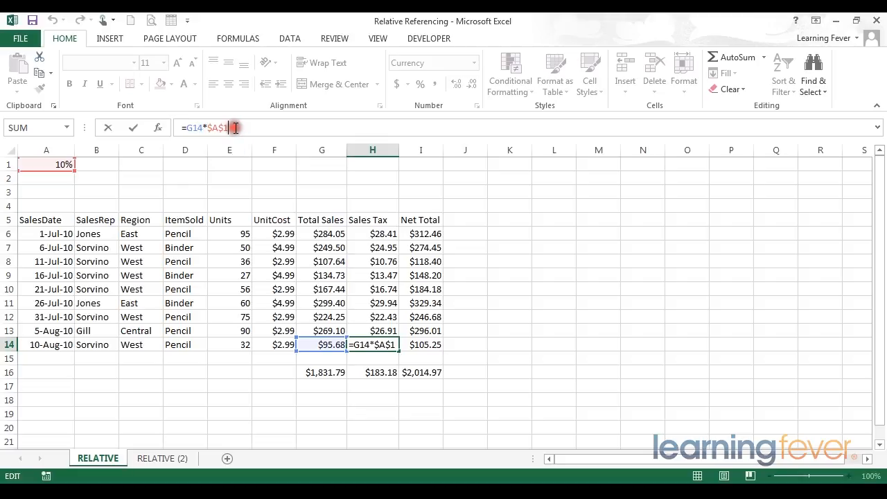
click(214, 129)
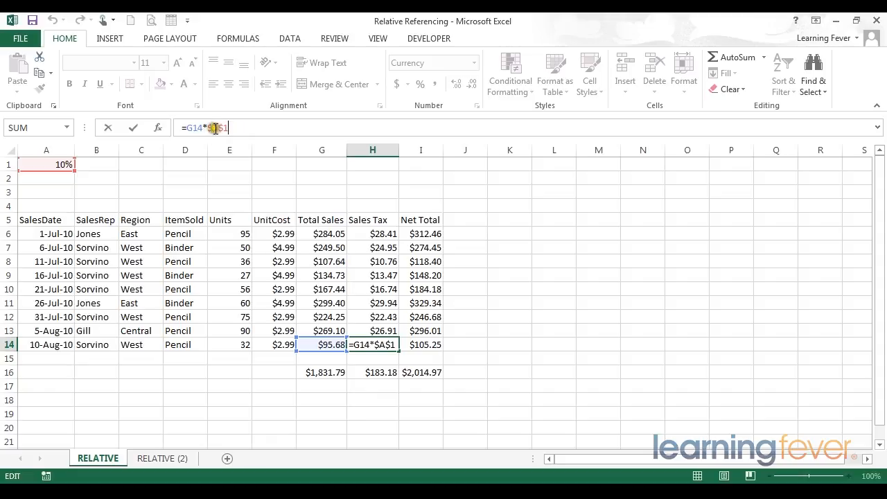
click(236, 127)
key(Return)
click(474, 193)
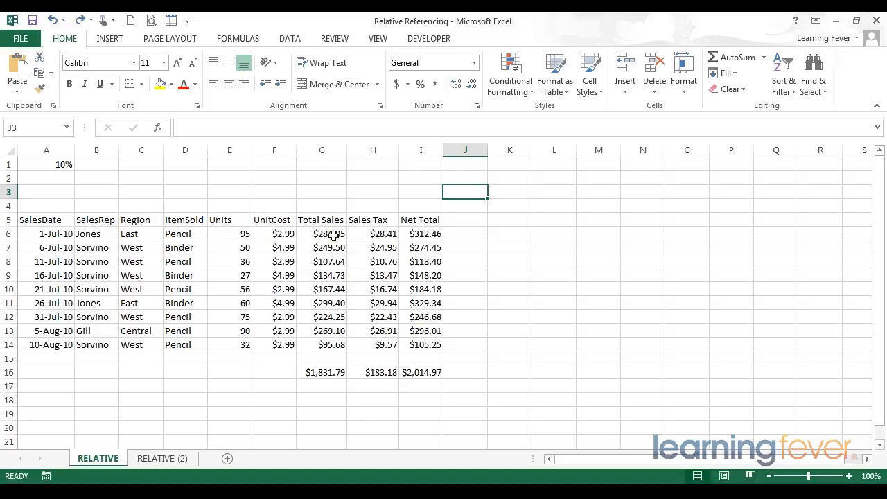
drag(95, 220, 116, 346)
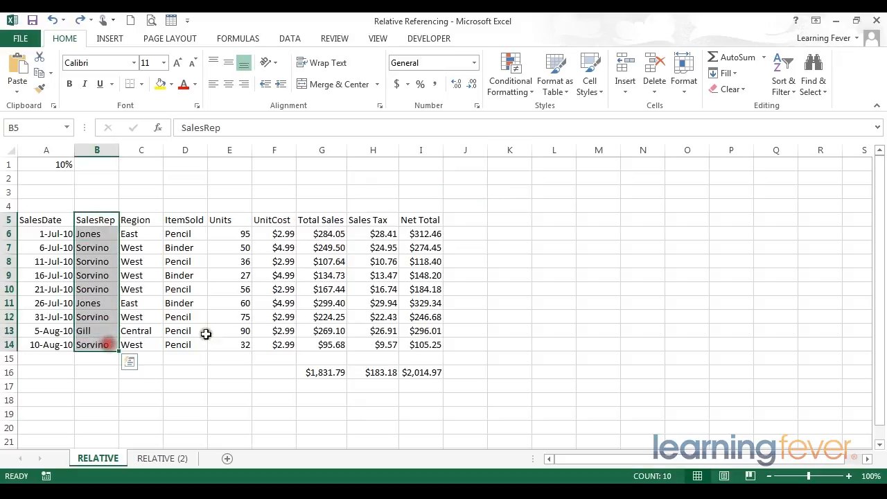
Enter the rates 15%, 7% and 3.50% in cells J3, K3 and L3.
click(469, 193)
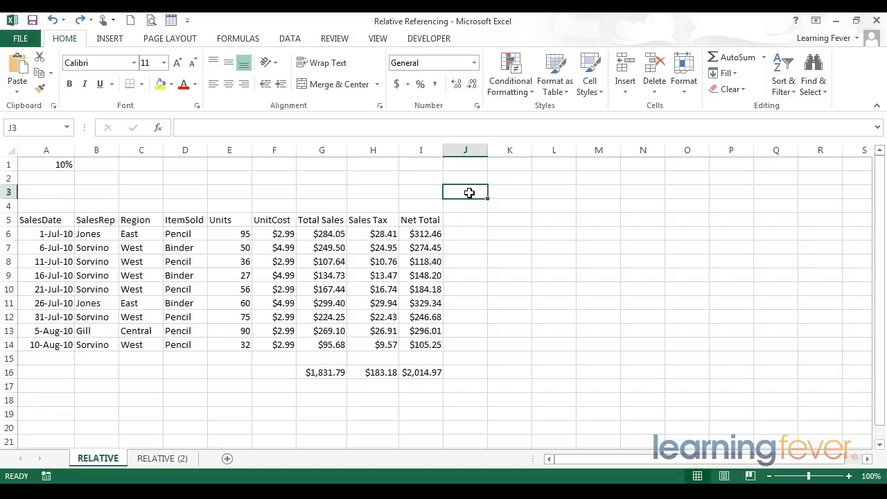
text(15)
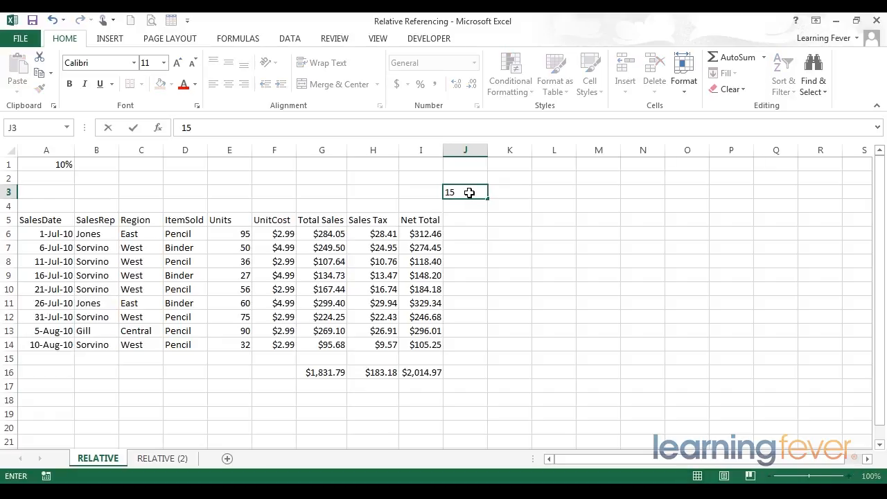
text(%)
key(Return)
key(Up)
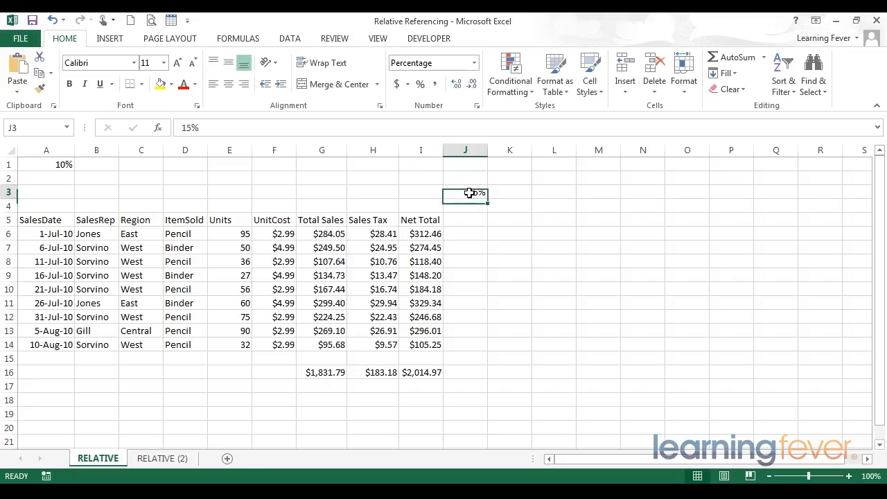
key(Right)
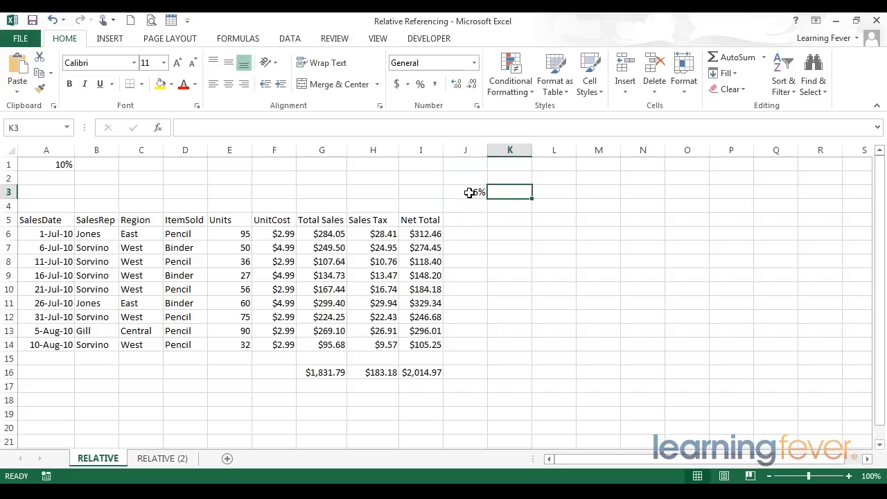
text(7%)
key(Return)
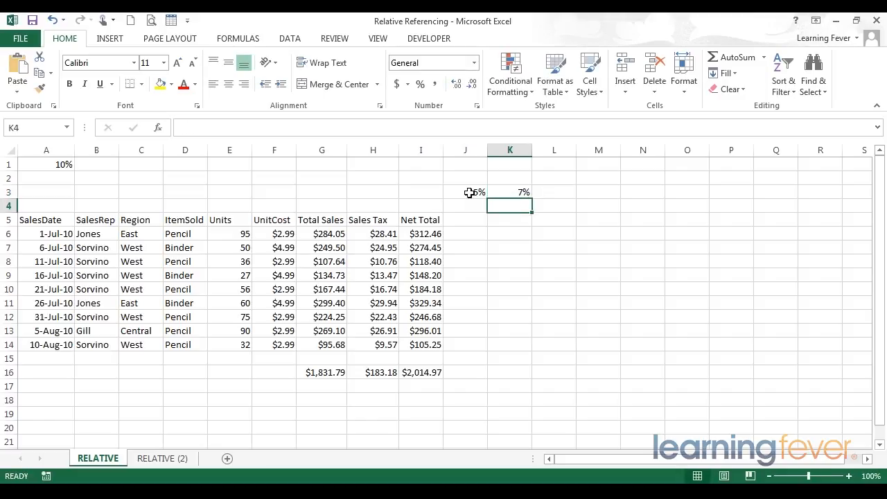
key(Up)
key(Right)
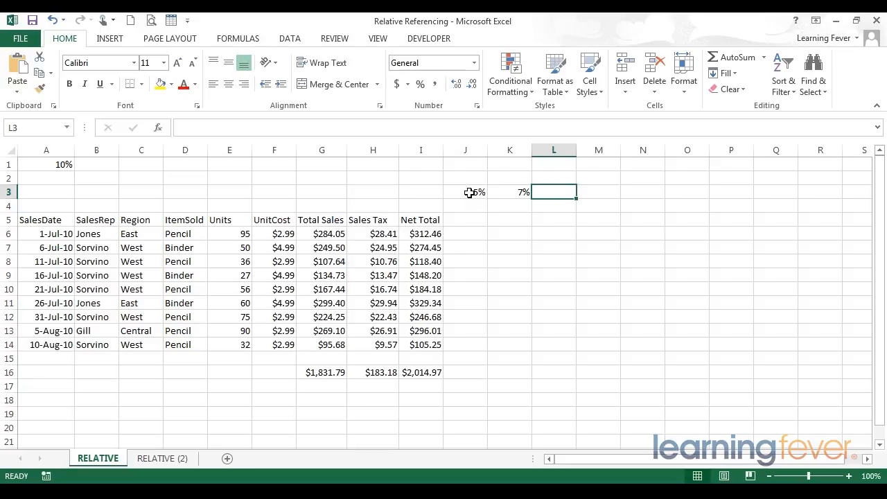
text(3.50)
text(%)
key(Return)
Label the three rates Sales rep, manager and director in cells J2, K2 and L2.
key(Up)
key(Up)
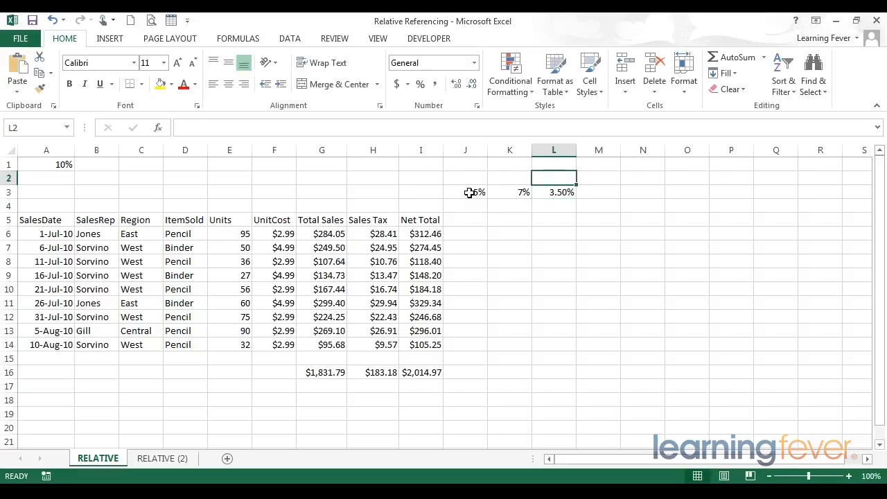
key(Left)
key(Left)
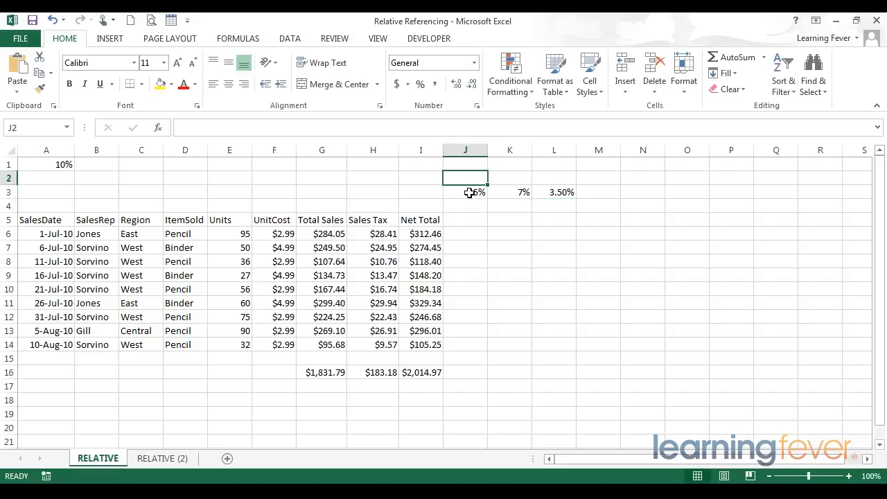
click(545, 162)
key(Down)
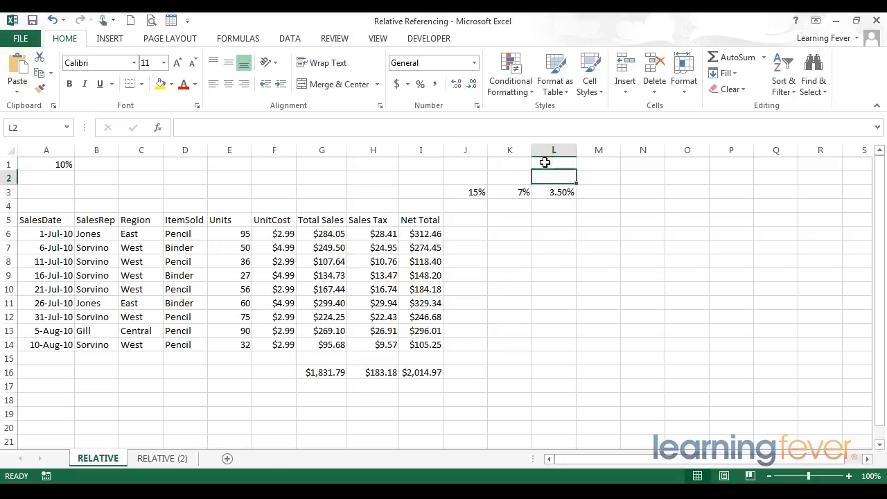
key(Left)
key(Left)
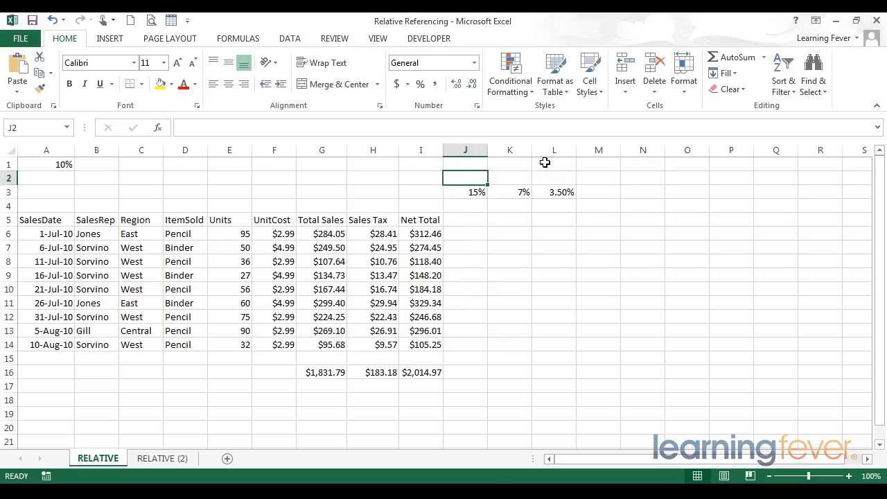
text(Sales rep)
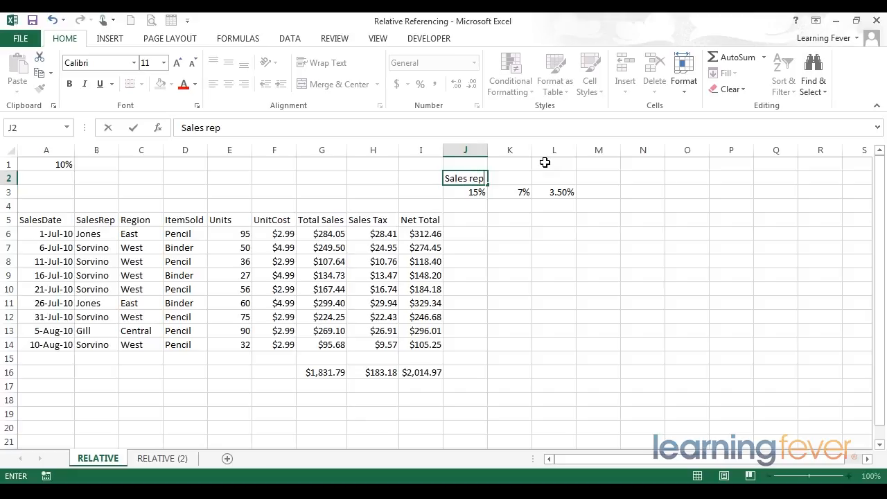
key(Tab)
text(manager)
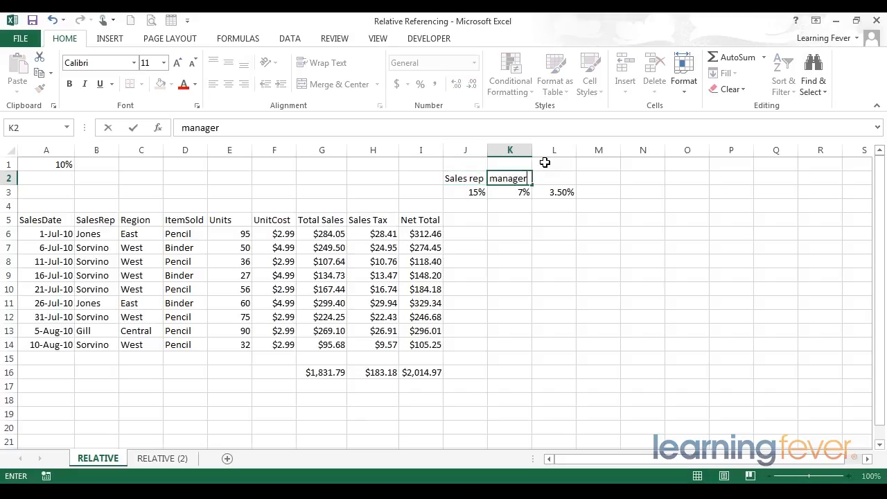
key(ctrl+Return)
key(Tab)
text(director)
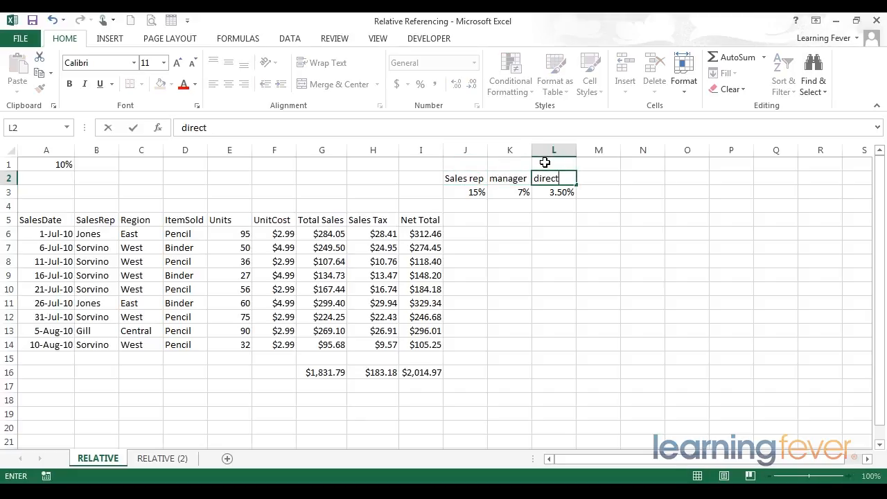
key(Return)
Copy the Sales rep, manager and director labels from J2:L2 to J5:L5 as new table headings.
key(Down)
key(Down)
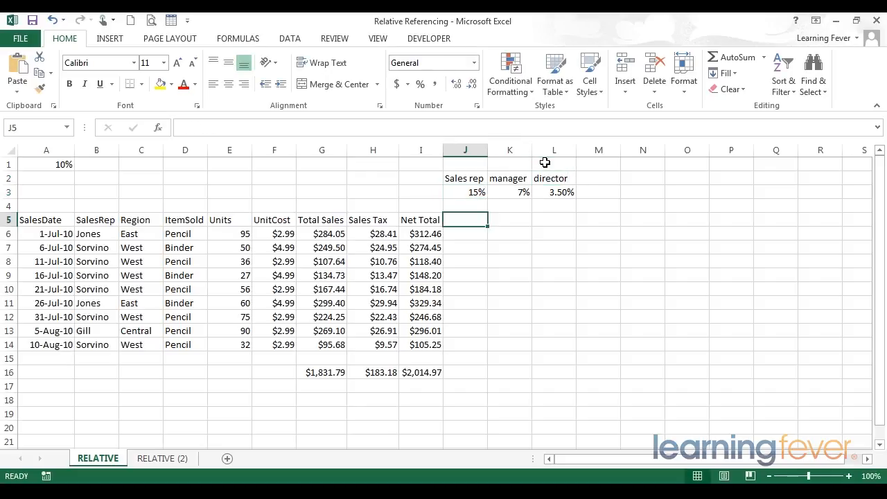
drag(471, 179, 556, 181)
key(ctrl+c)
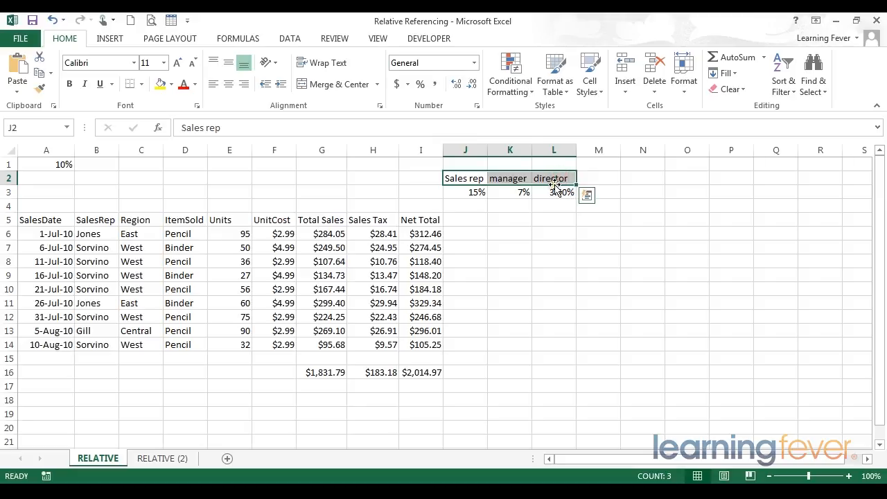
click(471, 220)
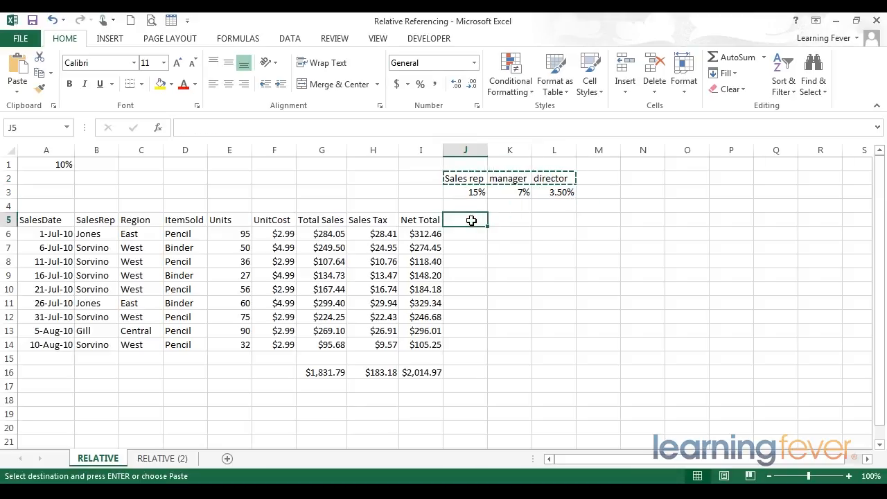
key(ctrl+v)
Examine the rates above the new columns, the Total Sales cell G6 and the empty commission cells J6 to L6.
click(469, 232)
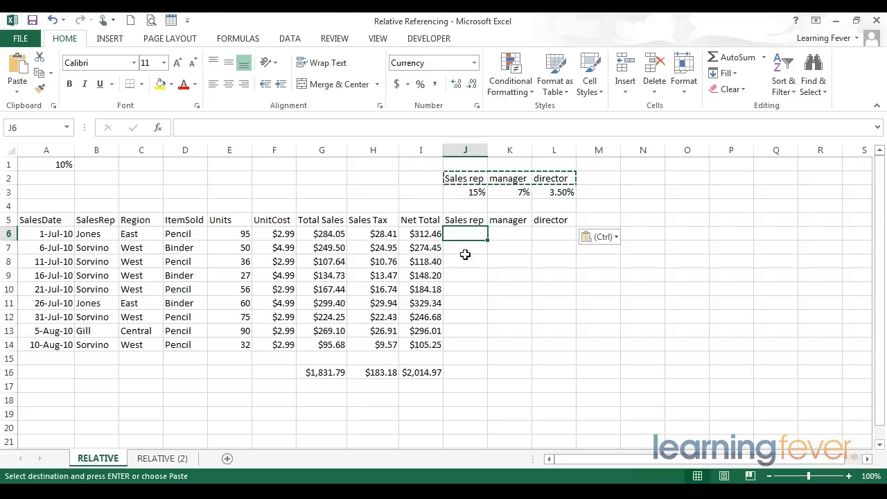
key(Up)
key(Up)
key(Up)
key(Down)
key(Down)
key(Down)
key(Left)
key(Left)
key(Left)
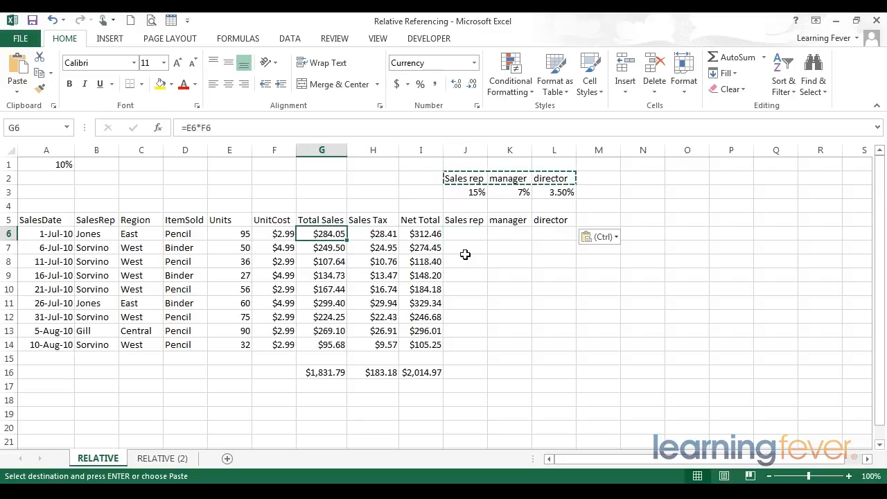
key(Right)
key(Right)
key(Right)
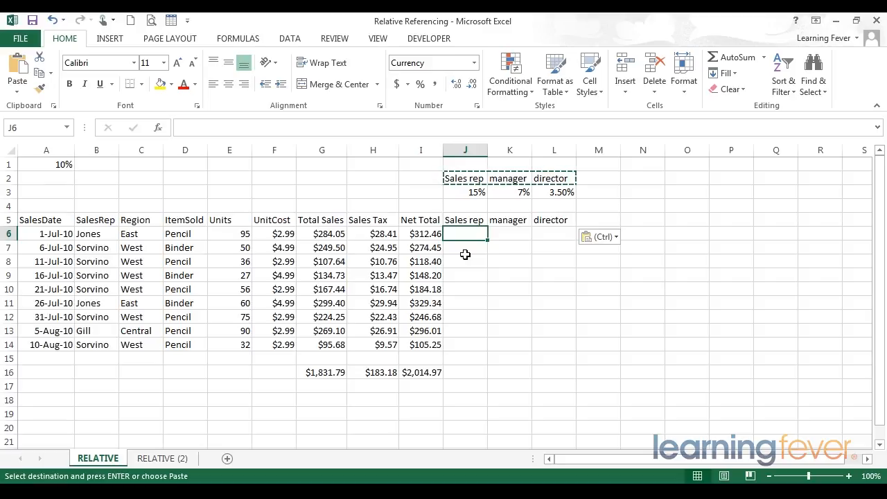
key(Right)
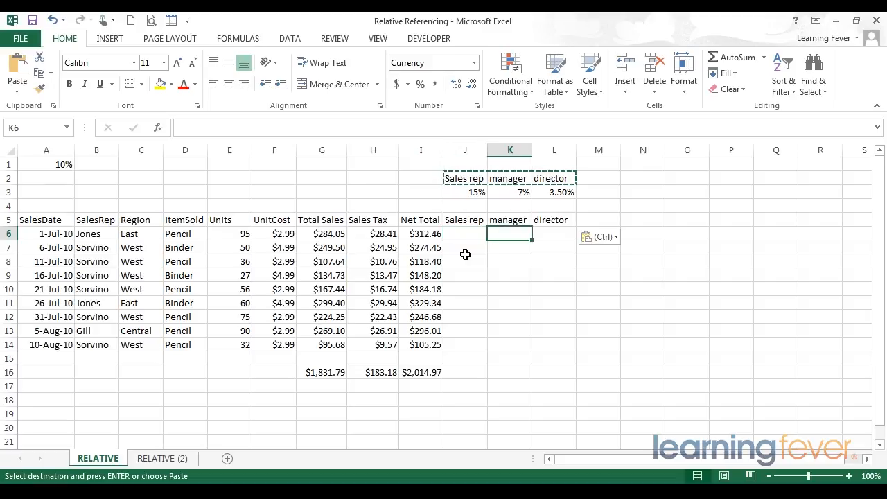
key(Right)
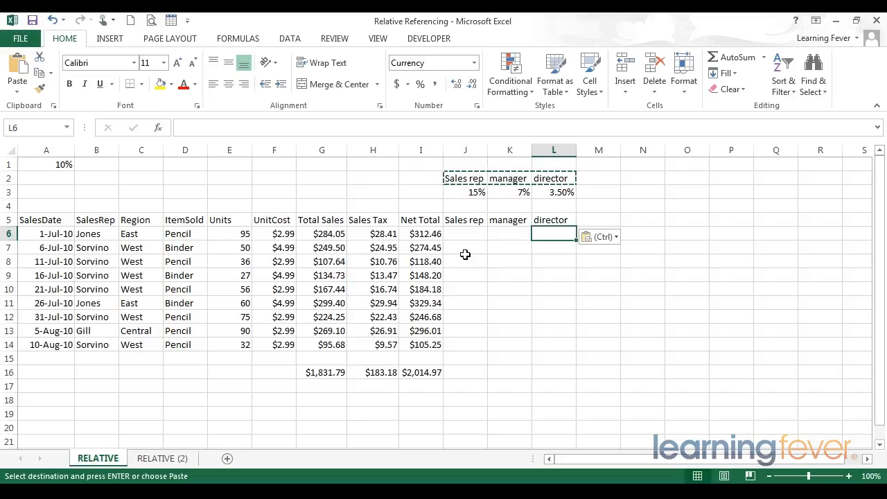
key(Left)
key(Left)
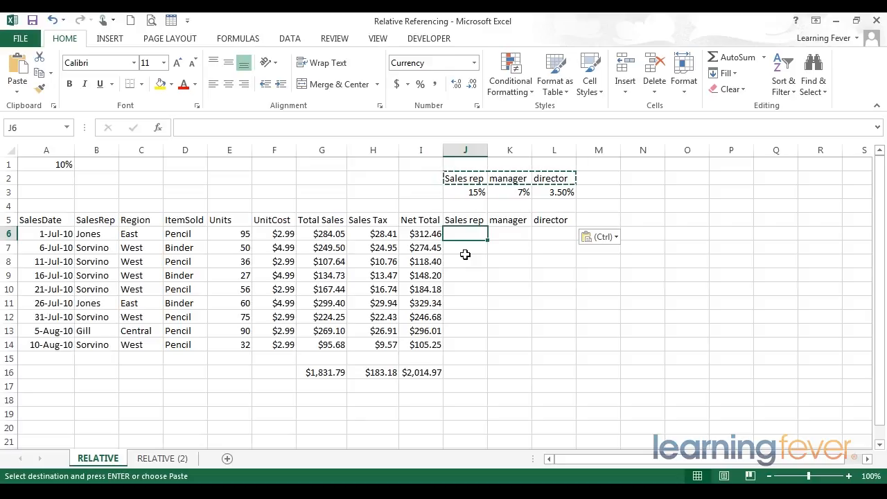
Calculate the first row's Sales rep commission in J6 with the formula =G6*J3.
text(=)
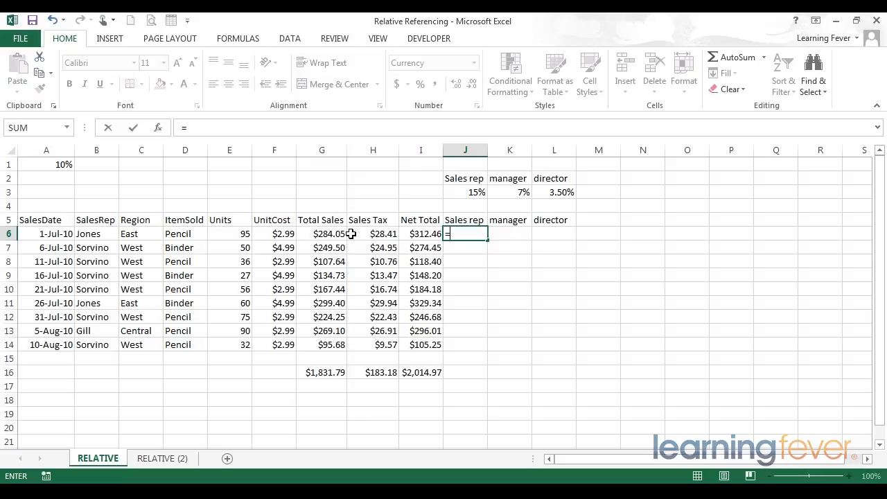
click(326, 234)
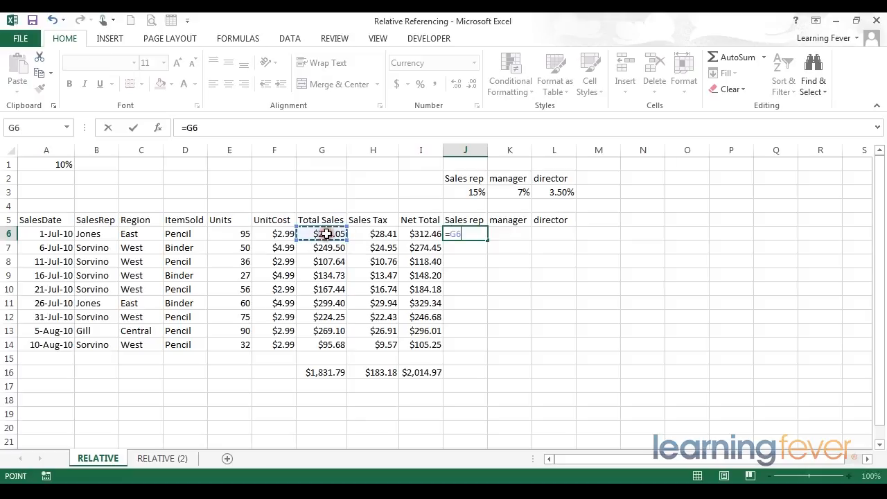
text(*)
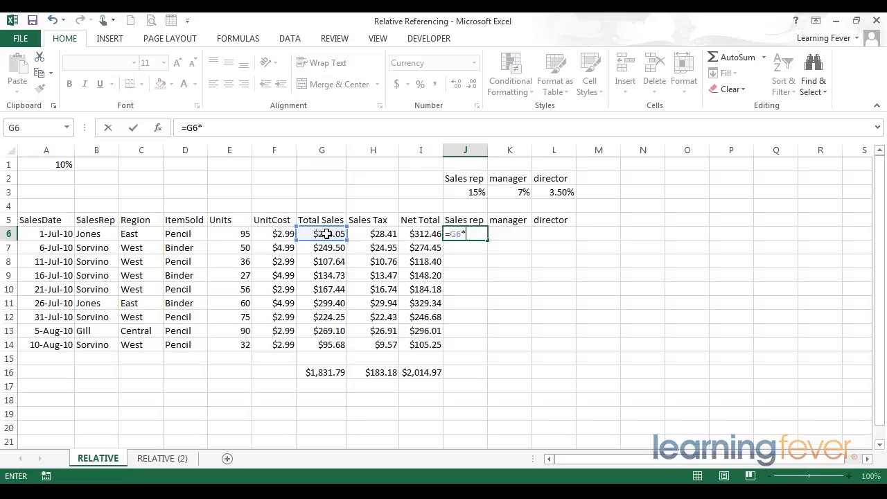
click(461, 192)
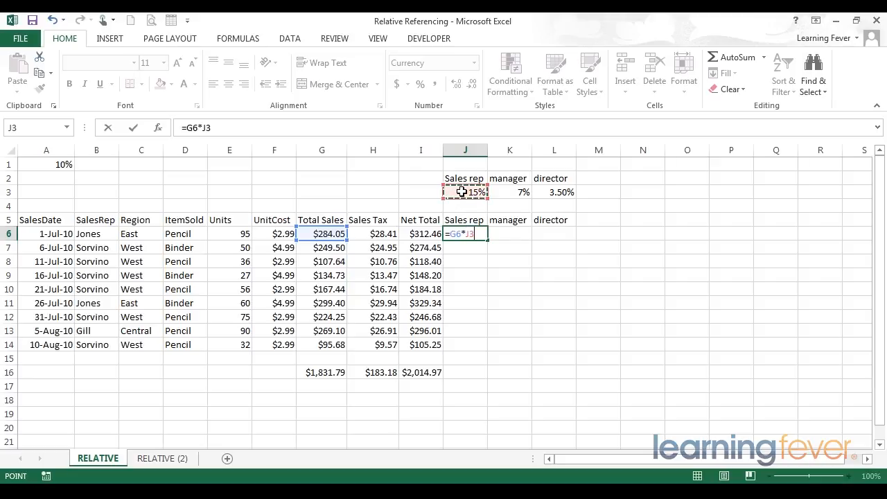
key(Return)
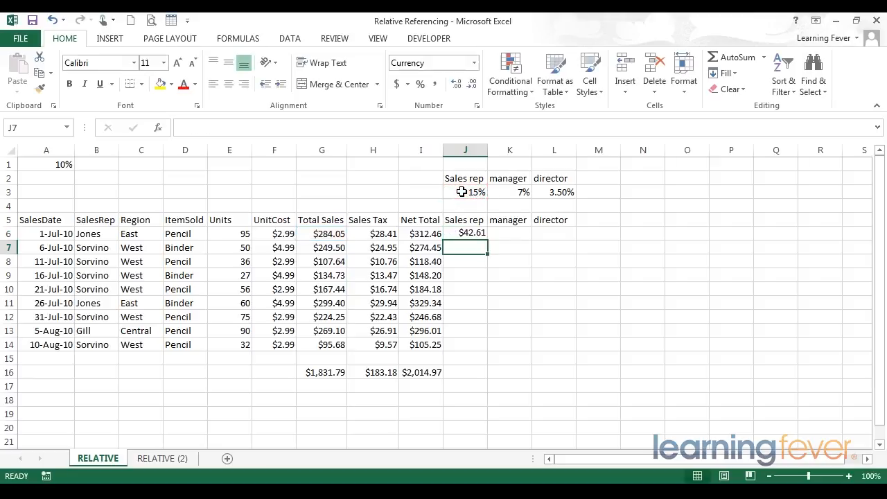
Copy the relative formula in J6 down to J14 and examine which cells the copy in J9 references.
click(461, 233)
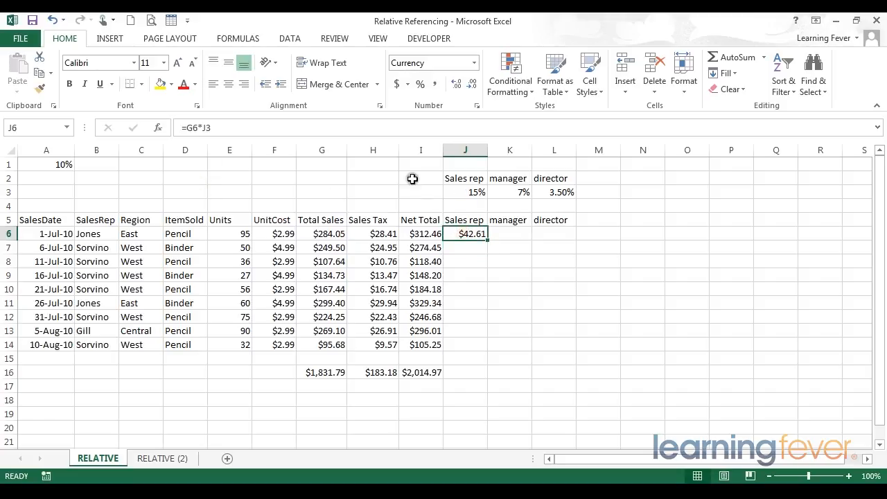
drag(488, 240, 490, 355)
click(465, 275)
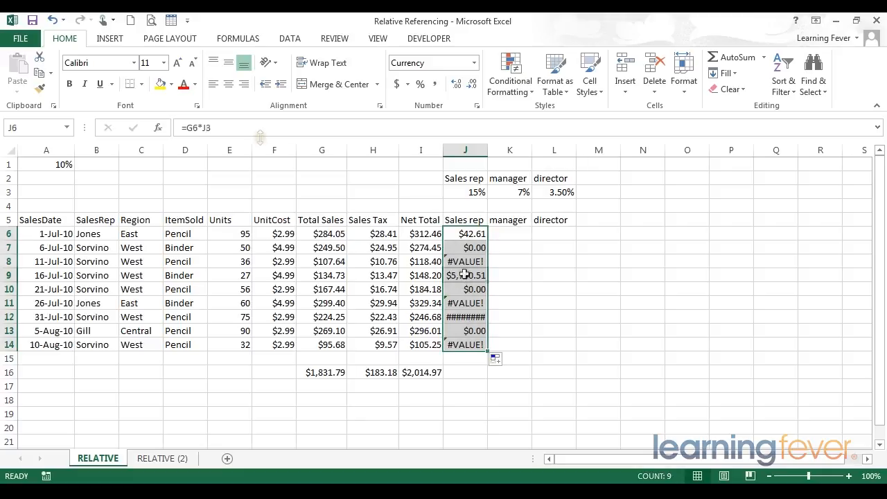
click(305, 126)
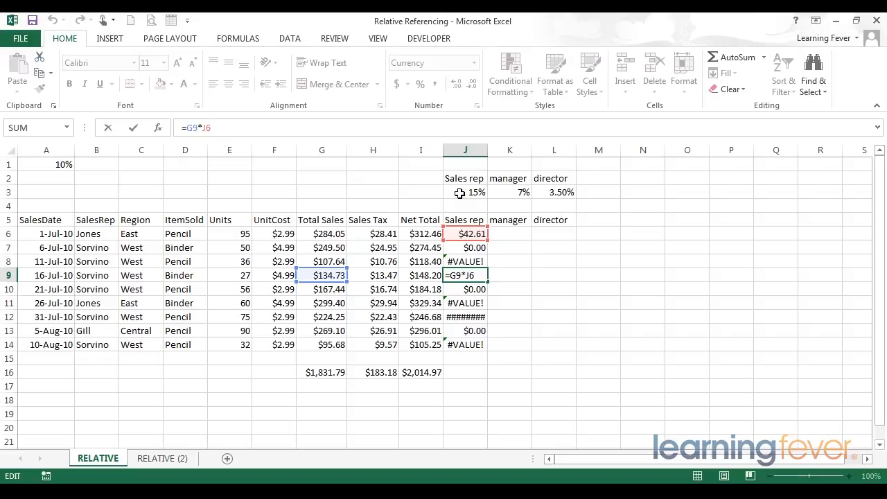
key(Return)
Make the J3 reference in J6 absolute, giving =G6*$J$3, and copy the formula down to J14.
click(466, 234)
click(197, 127)
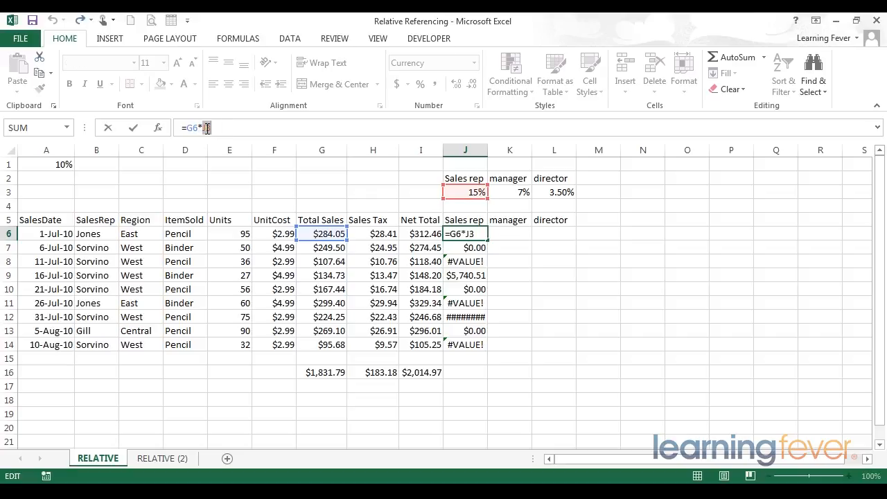
key(F4)
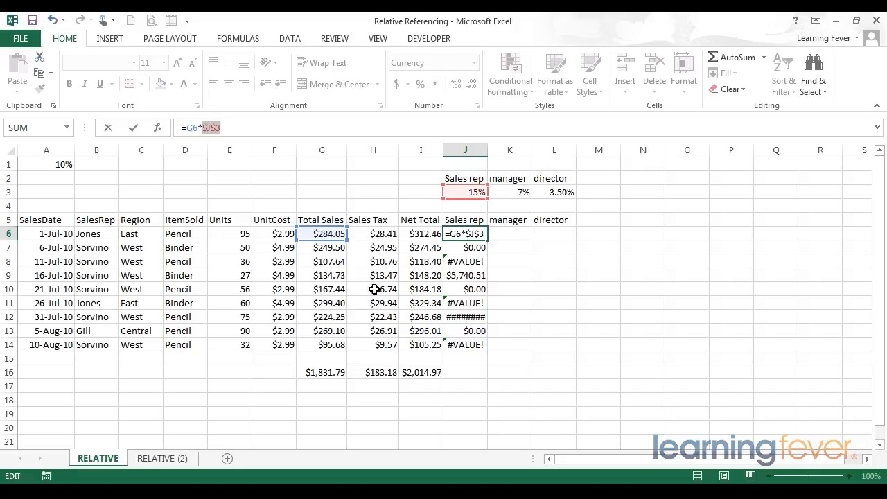
key(Return)
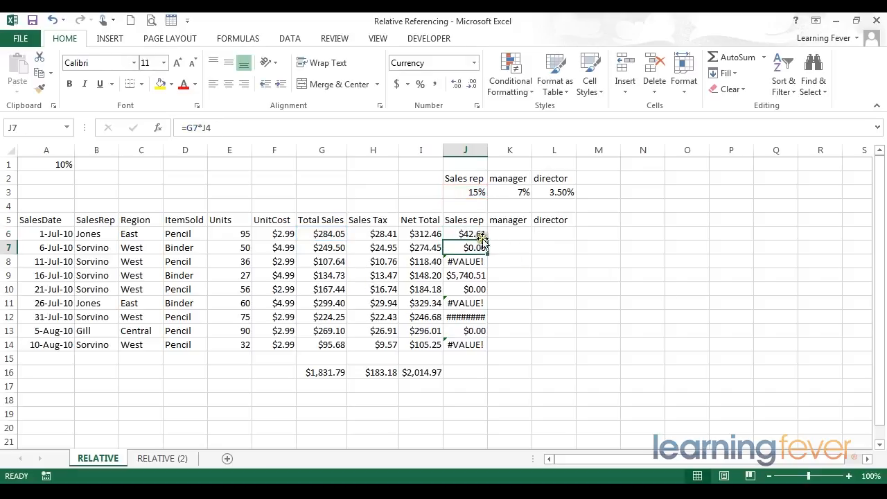
click(480, 235)
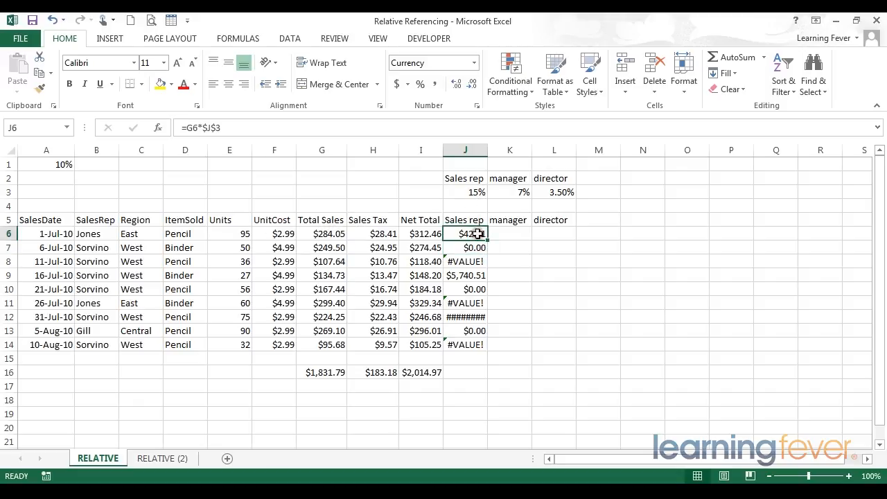
drag(488, 241, 486, 353)
click(468, 345)
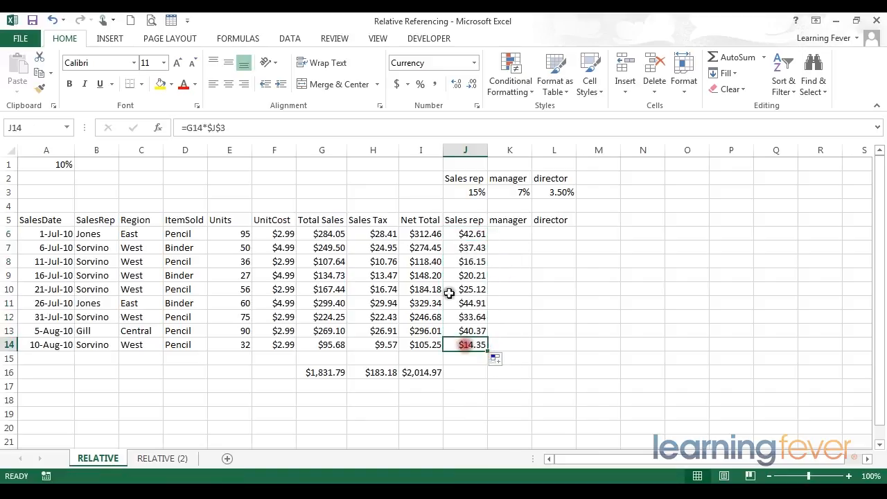
Examine which cells the copied commission formula in J14 references.
click(251, 133)
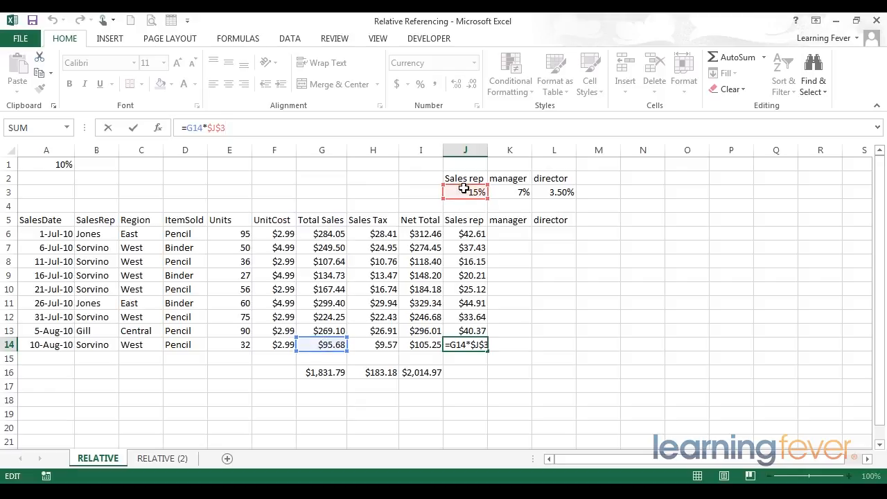
key(Return)
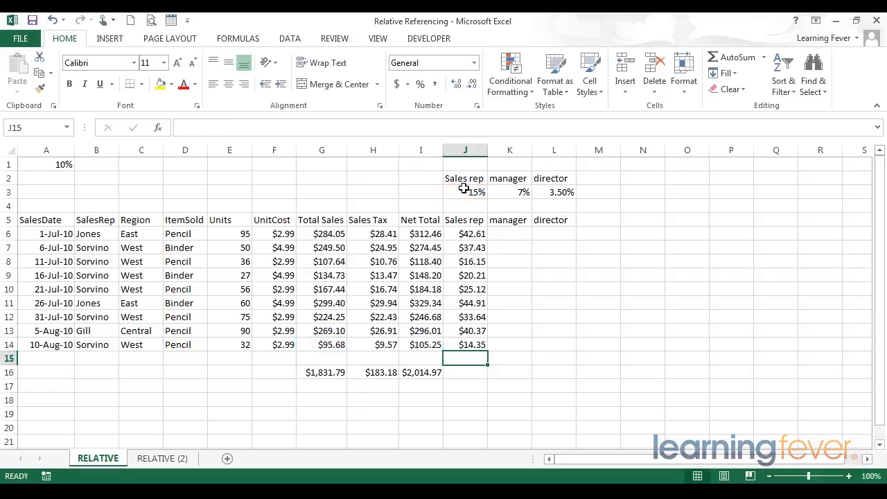
Try copying the Sales rep formulas in J6:J14 across to the manager and director columns and examine which cells K6 references.
click(466, 235)
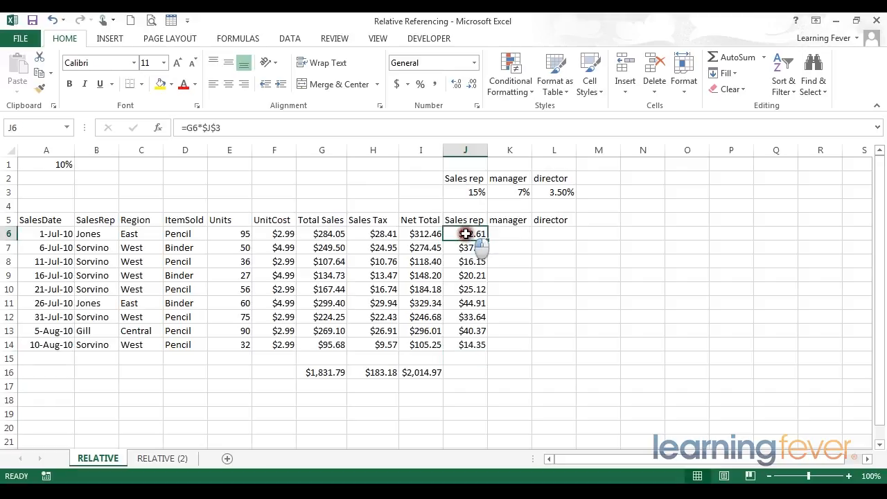
drag(465, 234, 468, 345)
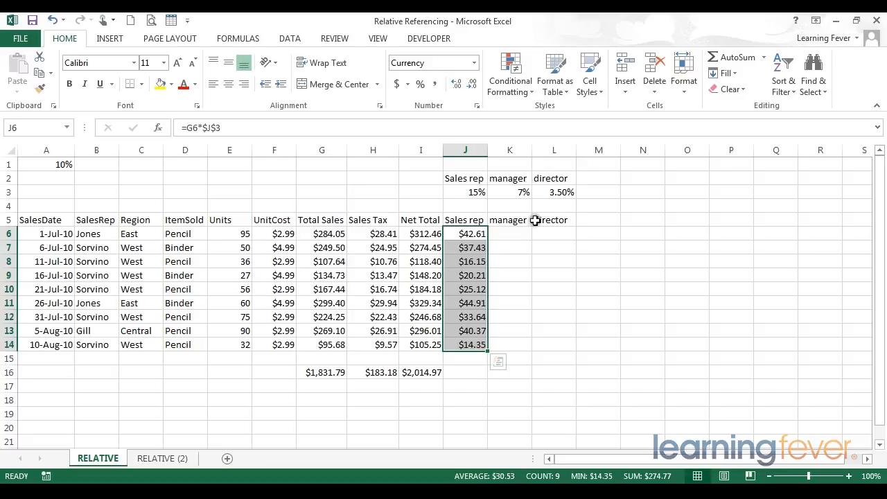
drag(489, 352, 563, 352)
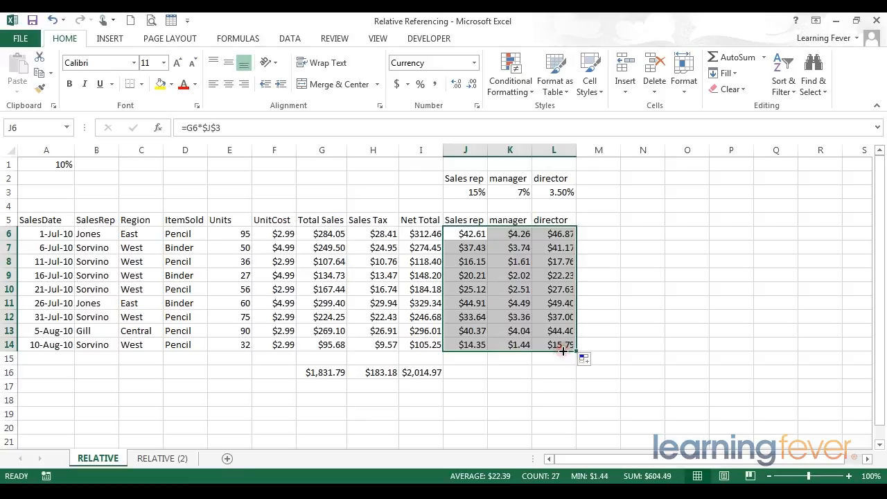
click(516, 234)
double_click(516, 234)
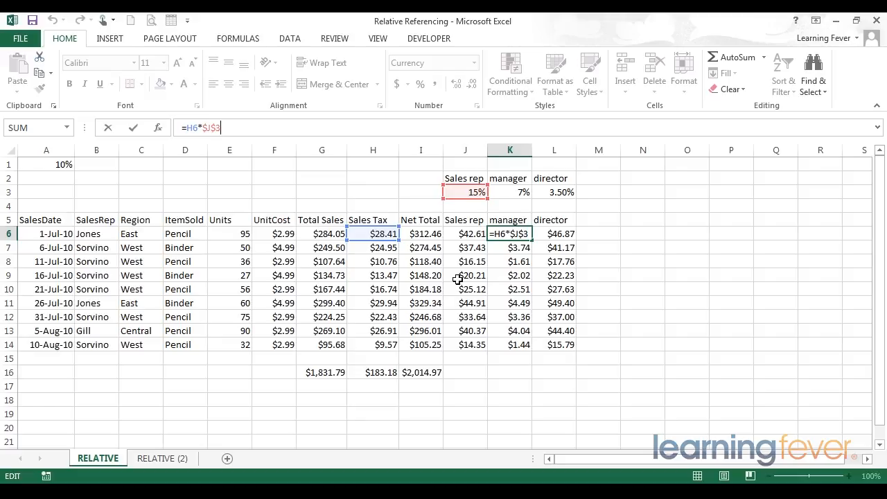
key(Return)
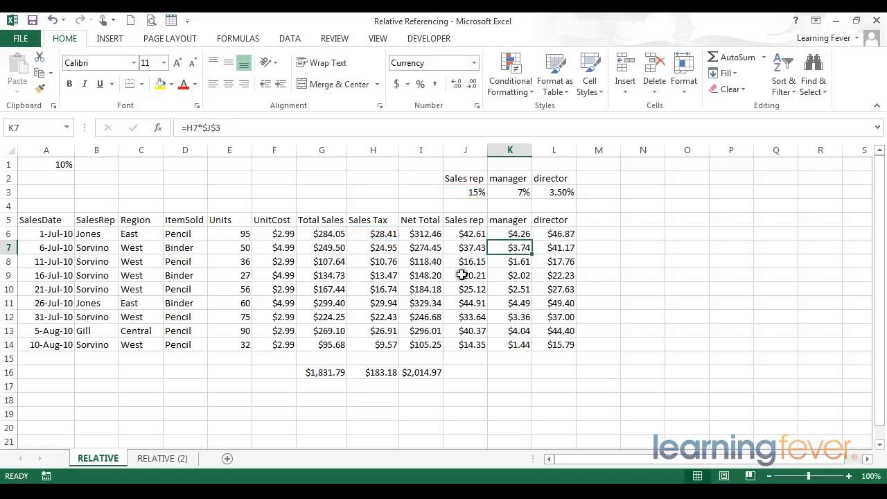
Change the formula in J6 to mixed references, fixing the Total Sales column and the rate row as =$G6*J$3.
click(471, 233)
click(225, 128)
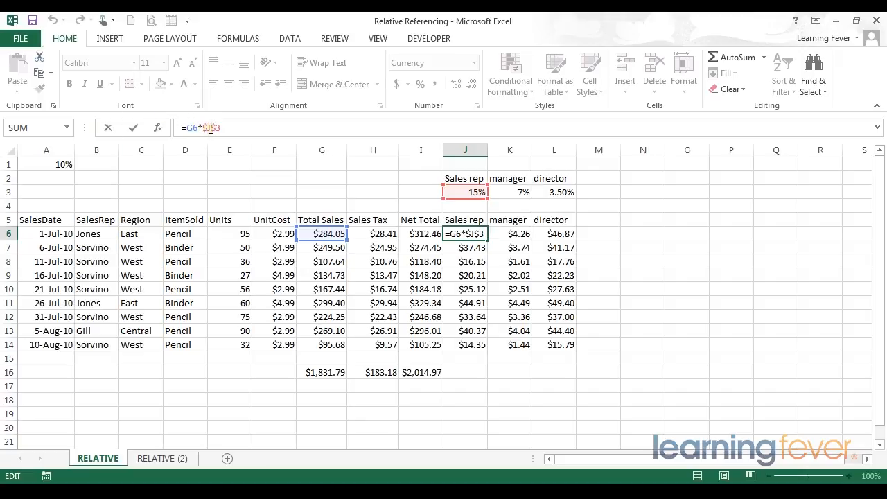
drag(226, 128, 215, 127)
click(216, 127)
click(204, 130)
key(Delete)
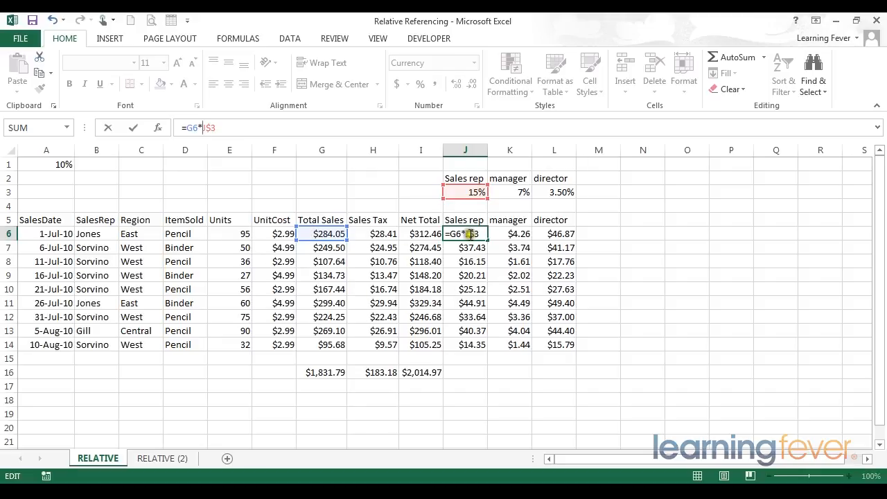
click(325, 234)
double_click(188, 128)
text($)
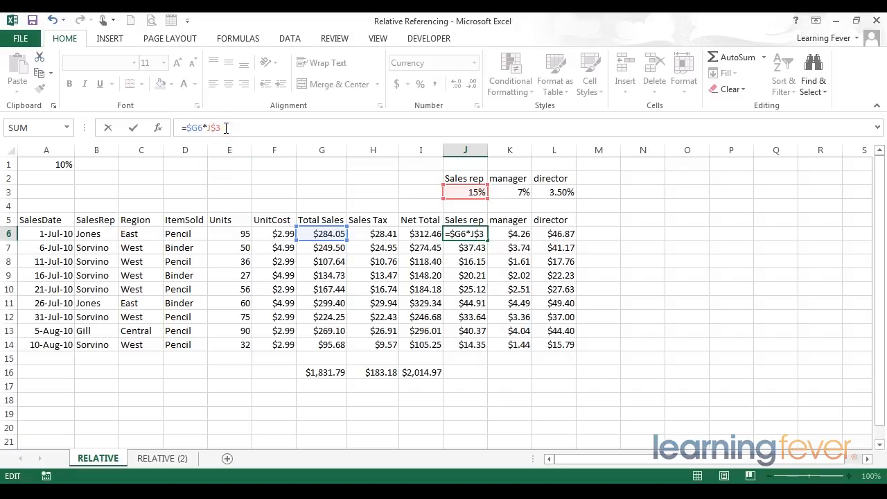
key(Return)
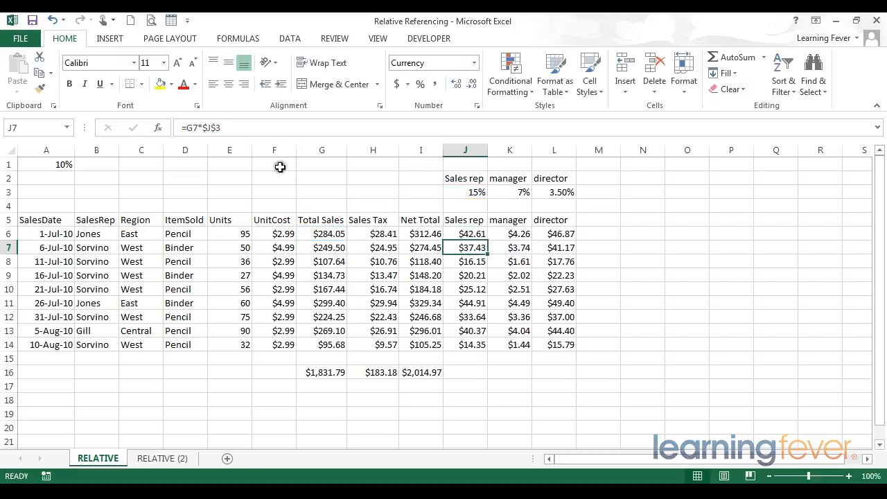
Copy the formula in J6 to the whole range J6:L14 and examine which cells the copy in L14 references.
click(461, 239)
drag(488, 241, 566, 351)
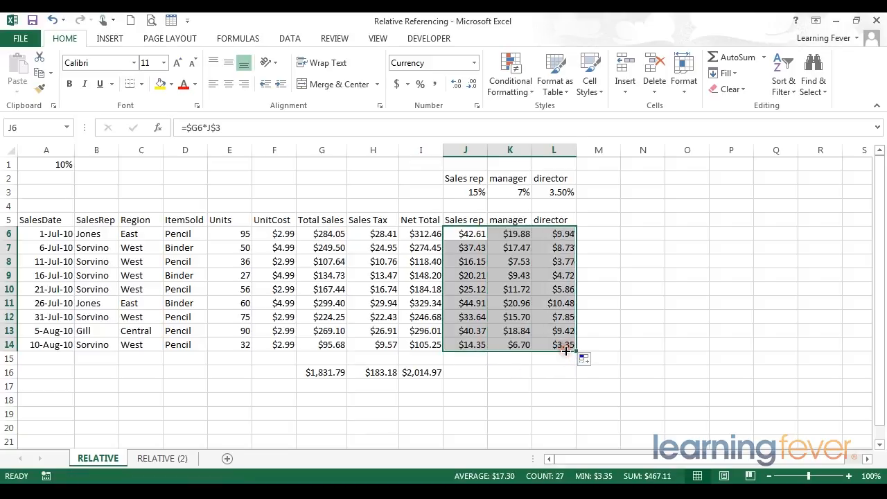
click(466, 234)
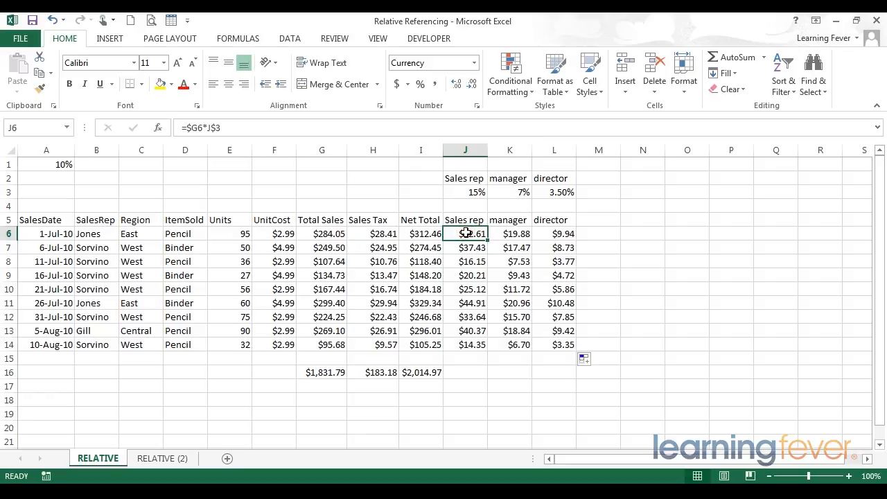
click(558, 346)
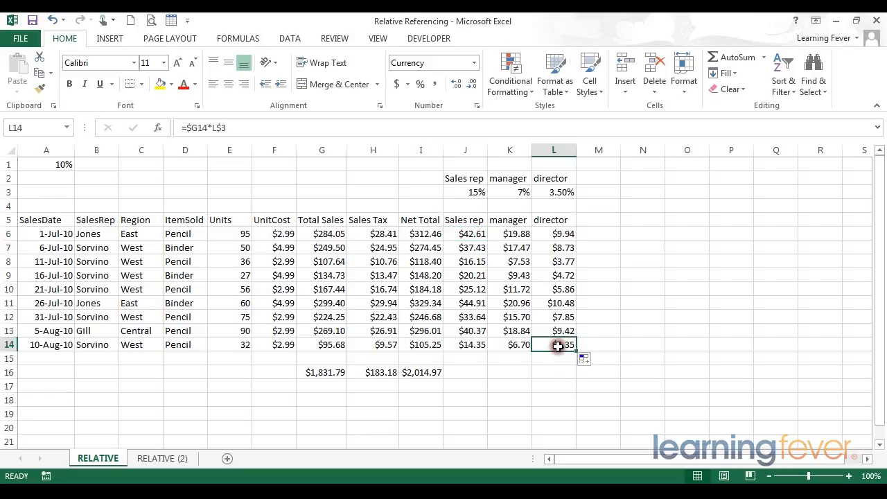
click(275, 134)
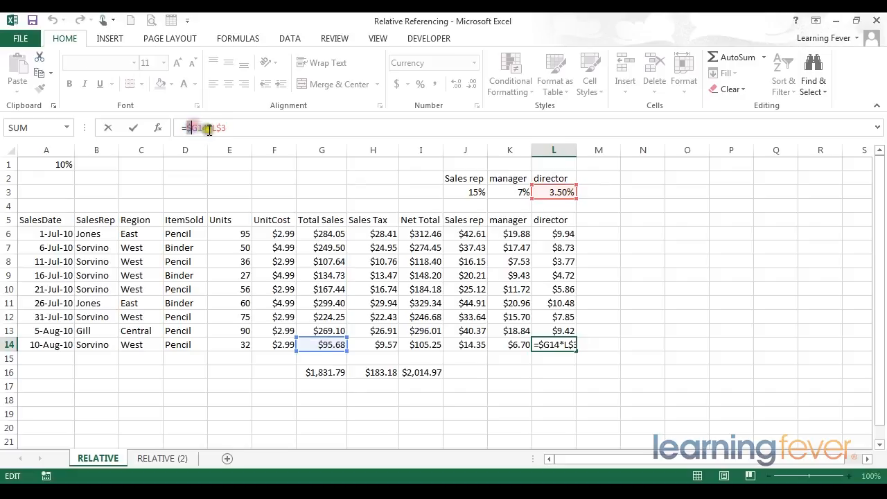
mouse_move(216, 127)
mouse_down()
mouse_move(229, 128)
mouse_move(219, 128)
mouse_up()
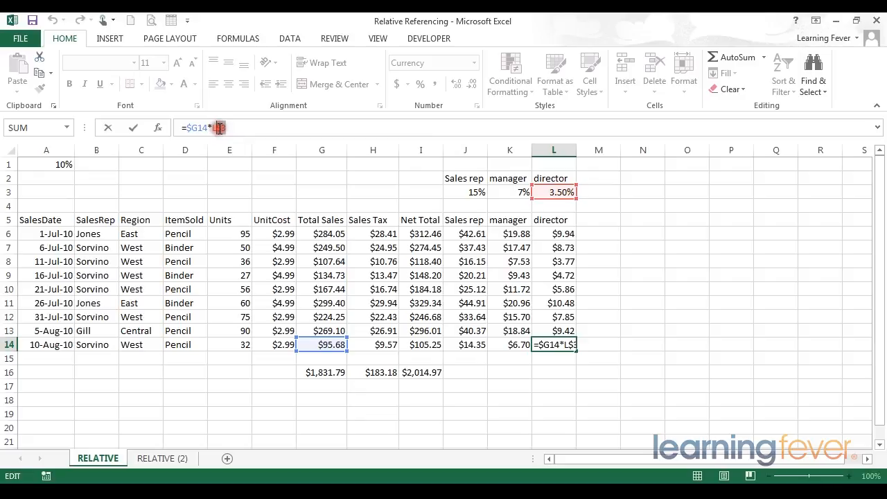
key(Return)
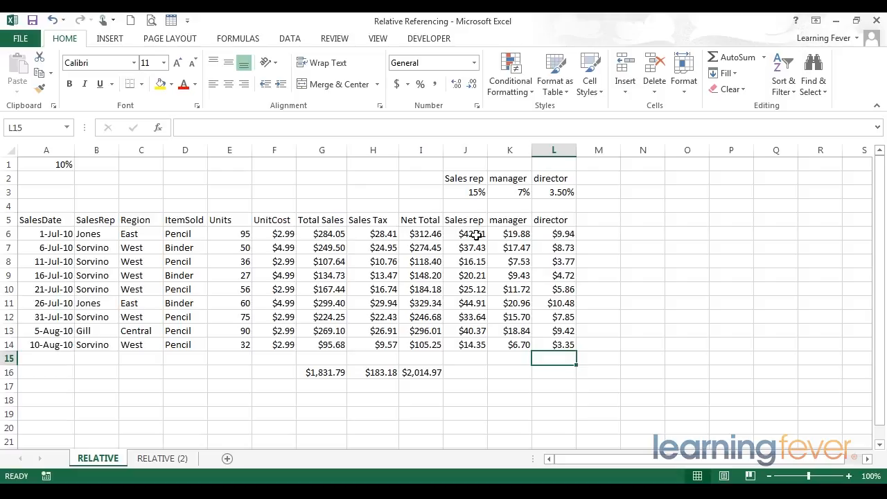
Cycle the G6 reference in J6's formula through its relative, absolute and mixed forms, ending on $G6, and keep the formula as =$G6*J$3.
click(477, 235)
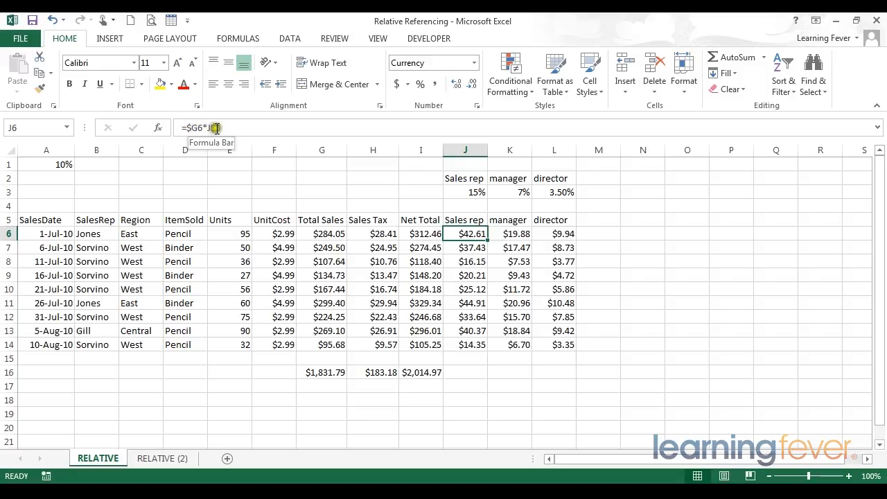
click(191, 128)
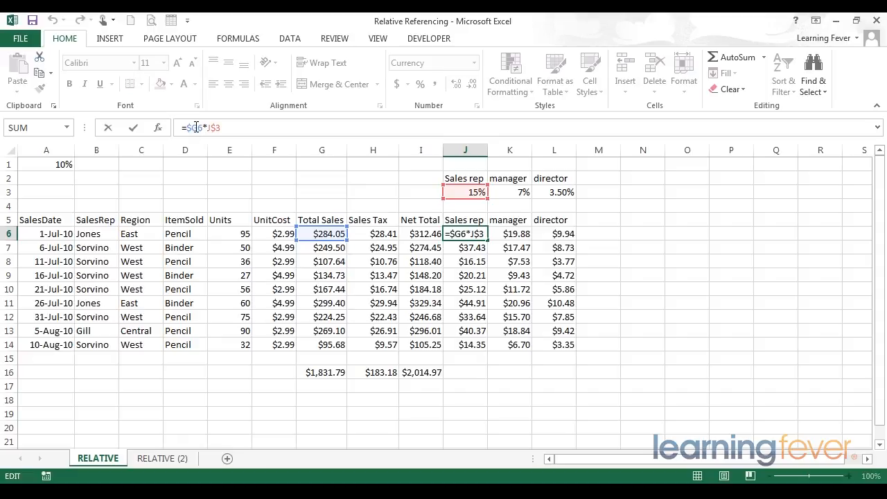
key(F4)
key(F4)
key(F4)
key(F4)
key(F4)
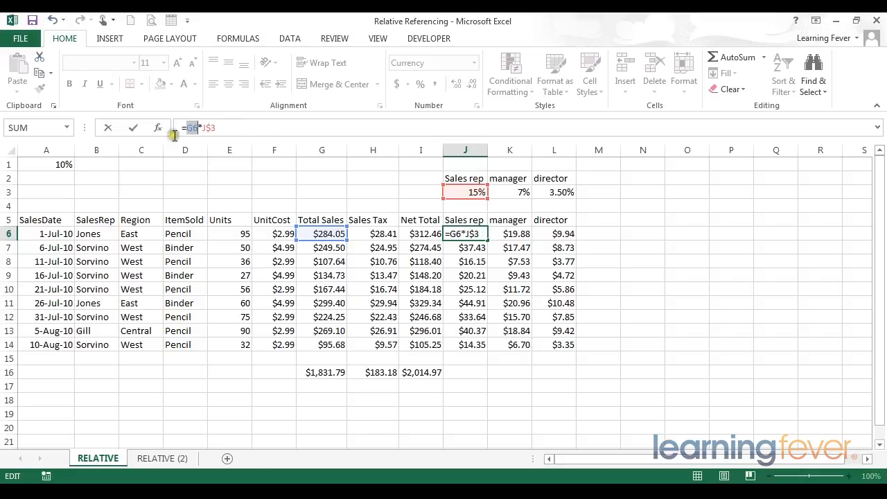
key(F4)
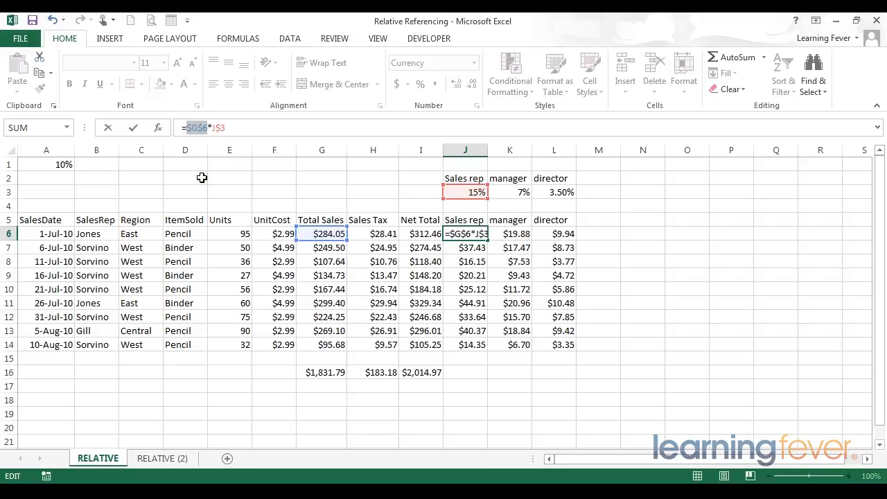
key(F4)
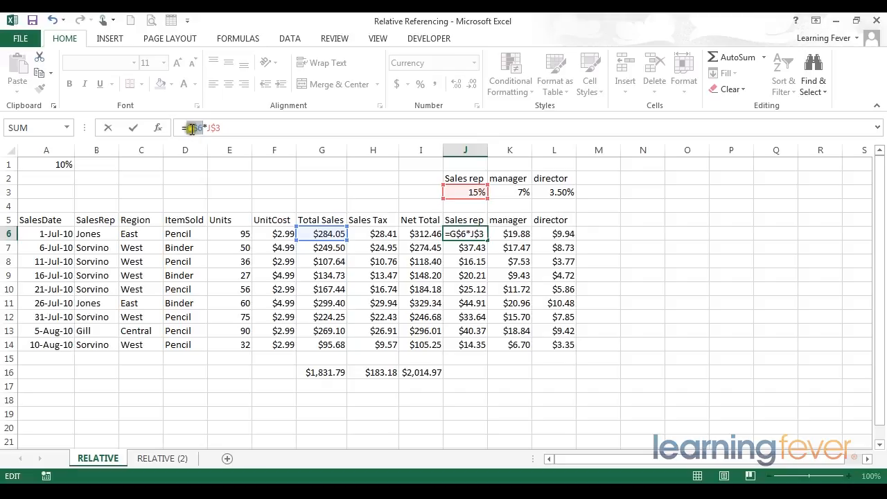
key(F4)
key(F4)
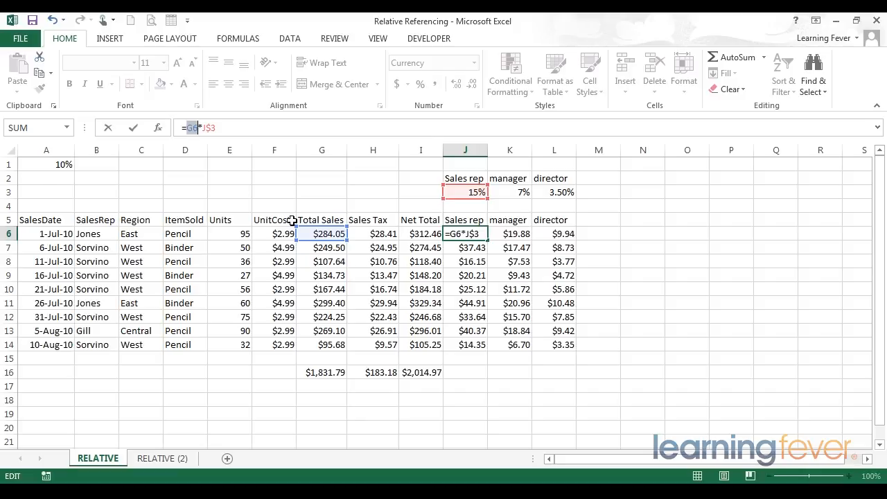
key(F4)
key(F4)
key(F4)
key(Return)
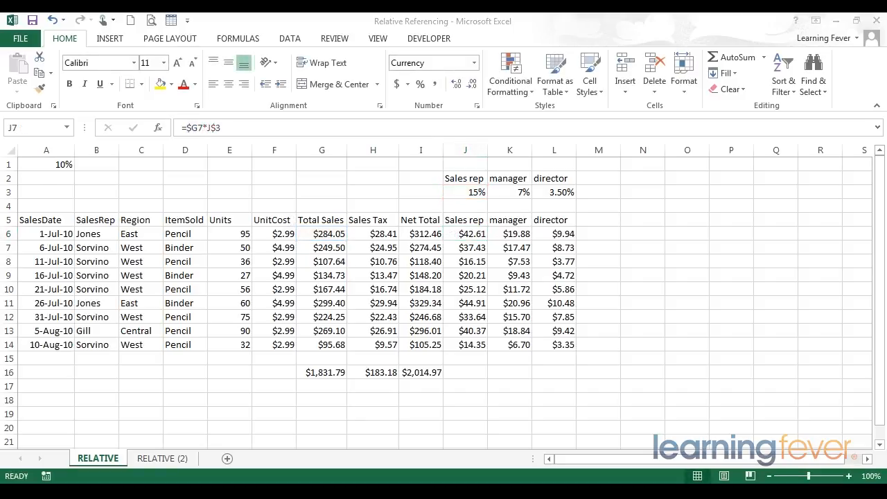